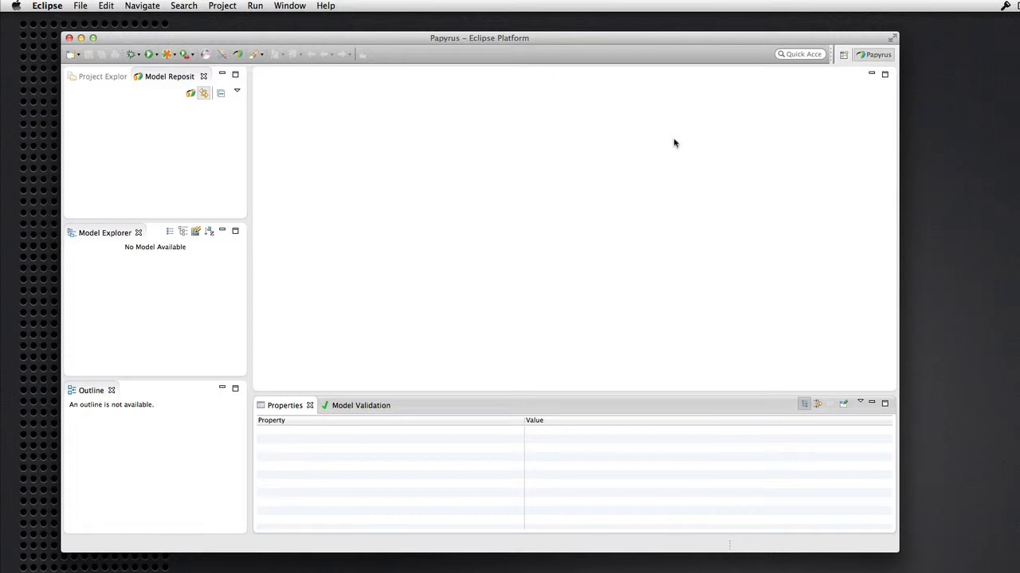
Open the CDO Administration view from Window > Show View > Other
{"action": "left_click", "coordinate": [298, 7]}
{"action": "mouse_move", "coordinate": [310, 116]}
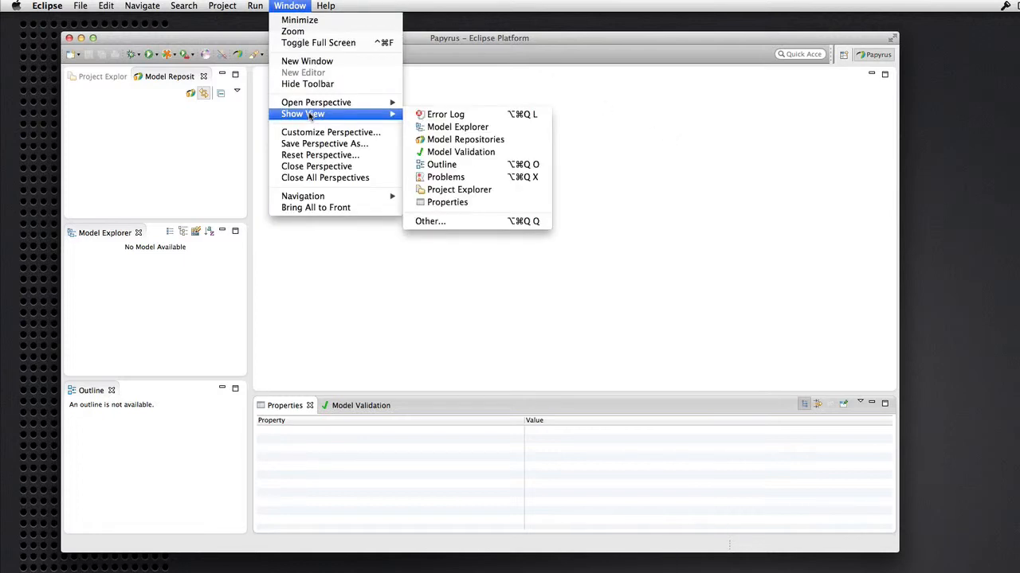
{"action": "left_click", "coordinate": [443, 222]}
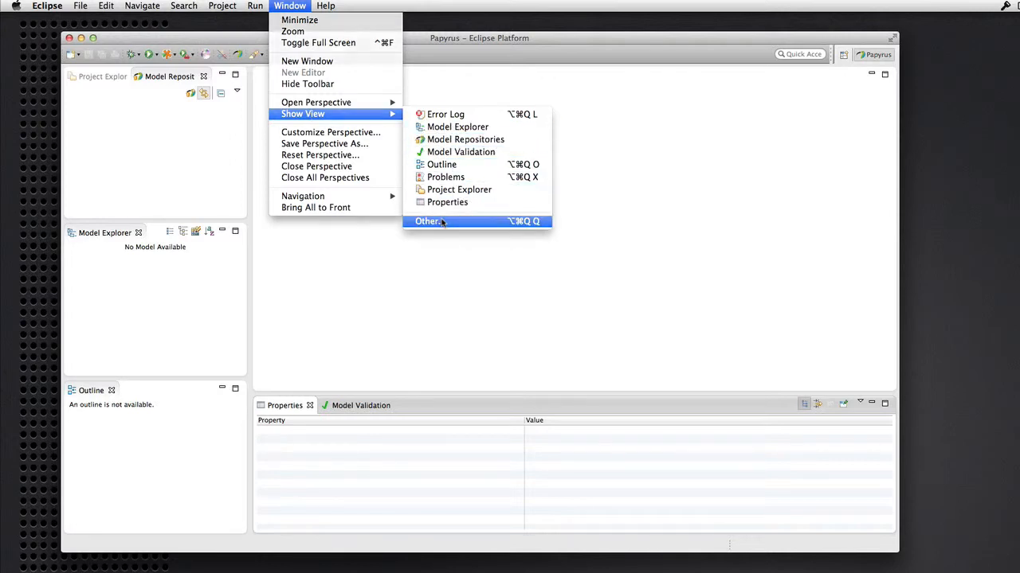
{"action": "left_click", "coordinate": [463, 167]}
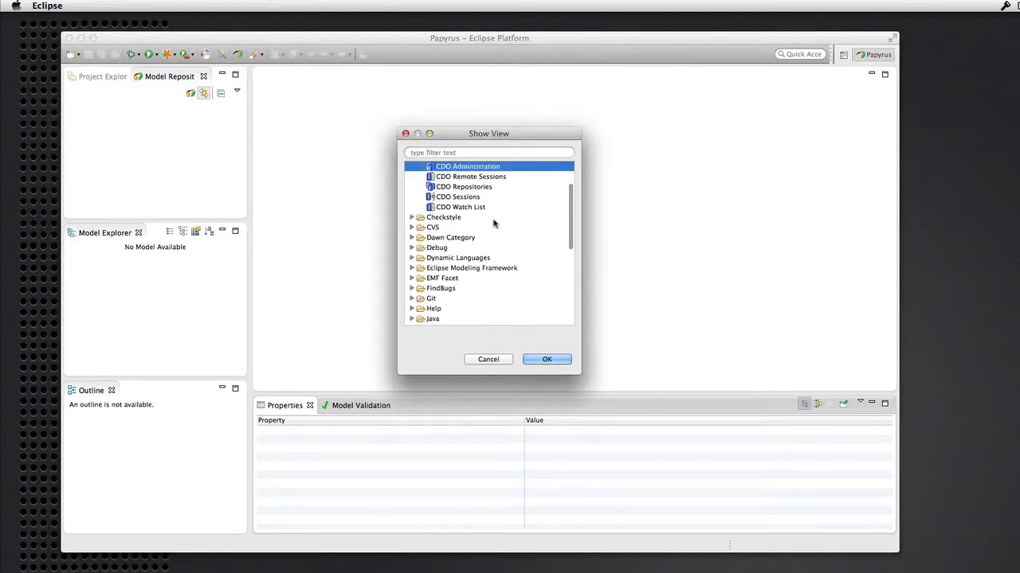
{"action": "left_click", "coordinate": [548, 360]}
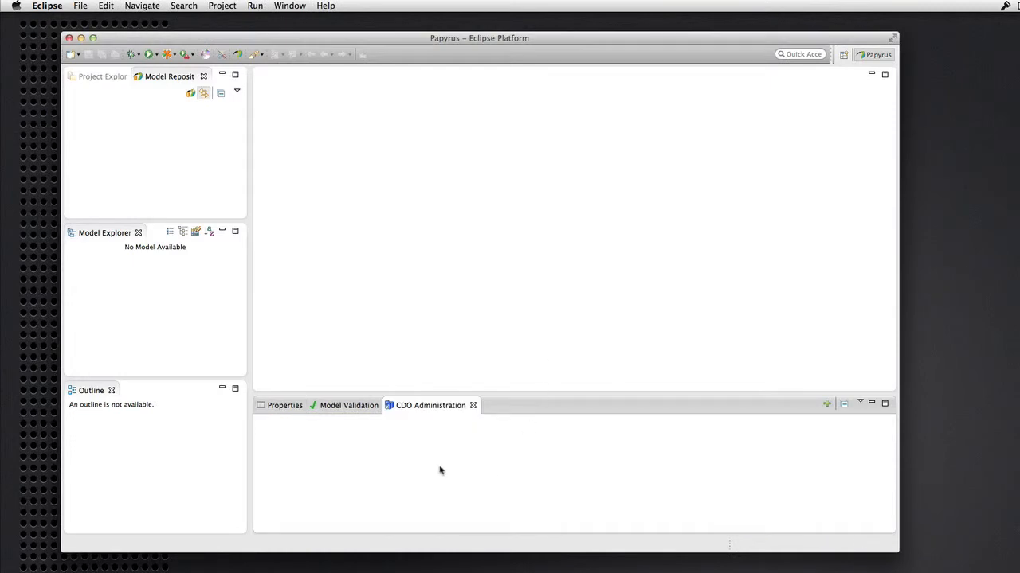
Add a CDO server connection to tcp://localhost:2036 and select the new server entry
{"action": "left_click", "coordinate": [826, 404]}
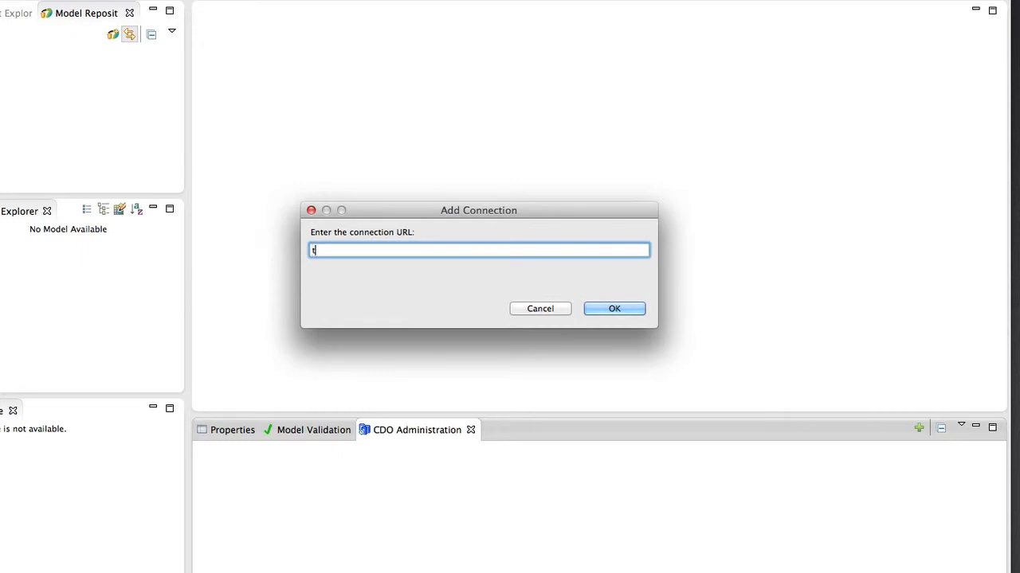
{"action": "type", "text": "tcp://localhost:2036"}
{"action": "left_click", "coordinate": [612, 309]}
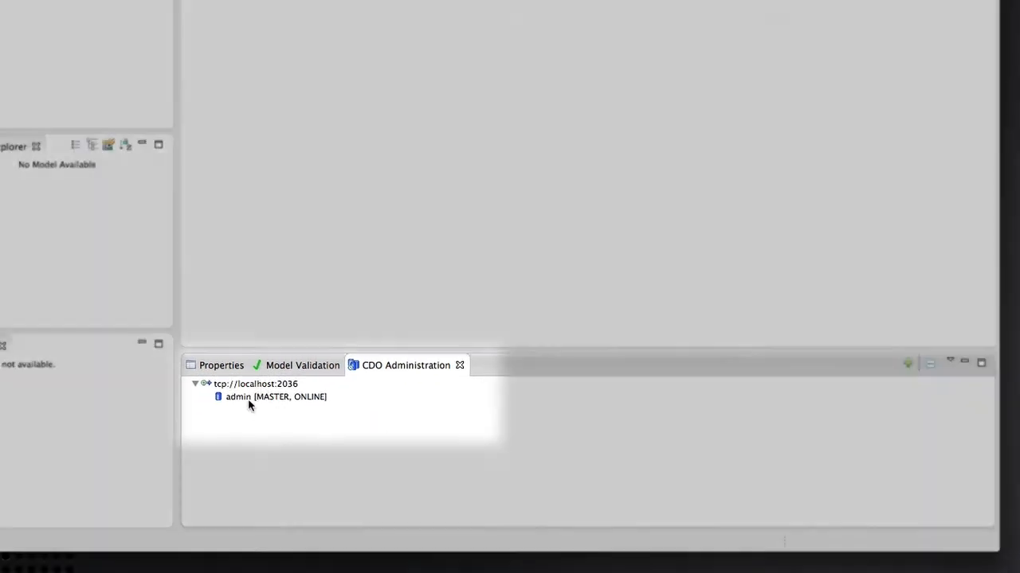
{"action": "left_click", "coordinate": [248, 399]}
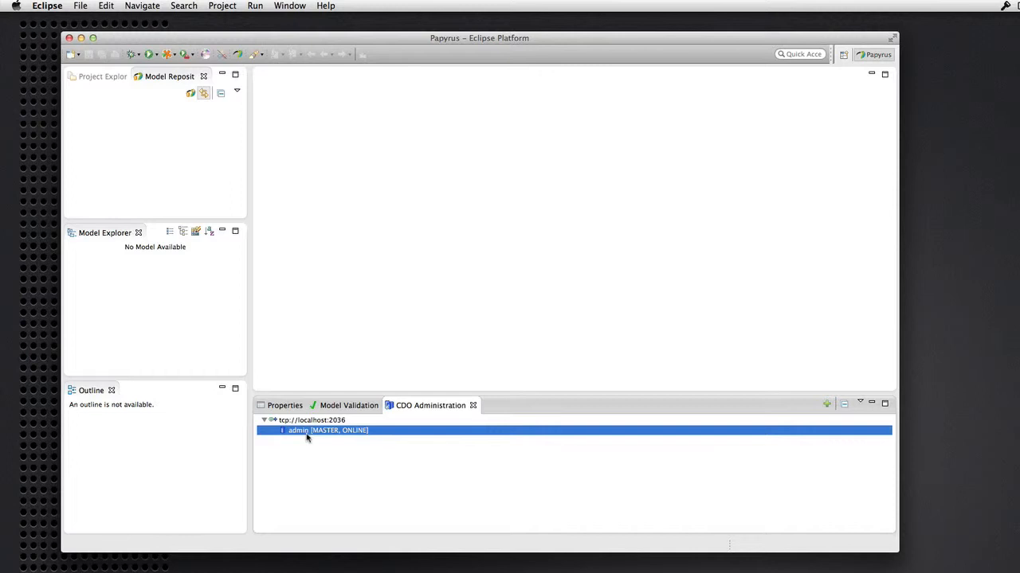
{"action": "left_click", "coordinate": [304, 423]}
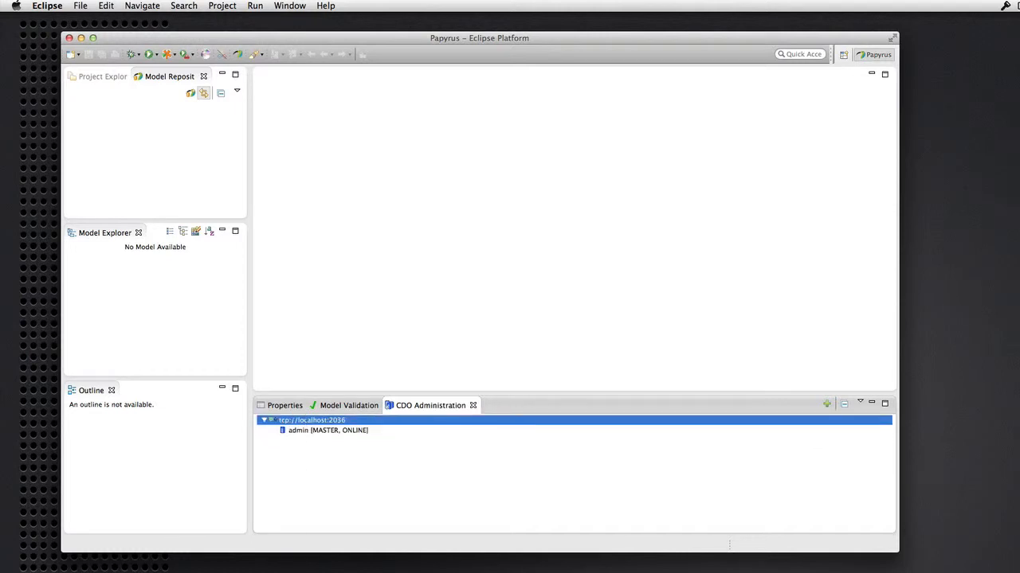
Create a repository named models on the server with H2 store path database/models
{"action": "right_click", "coordinate": [330, 427]}
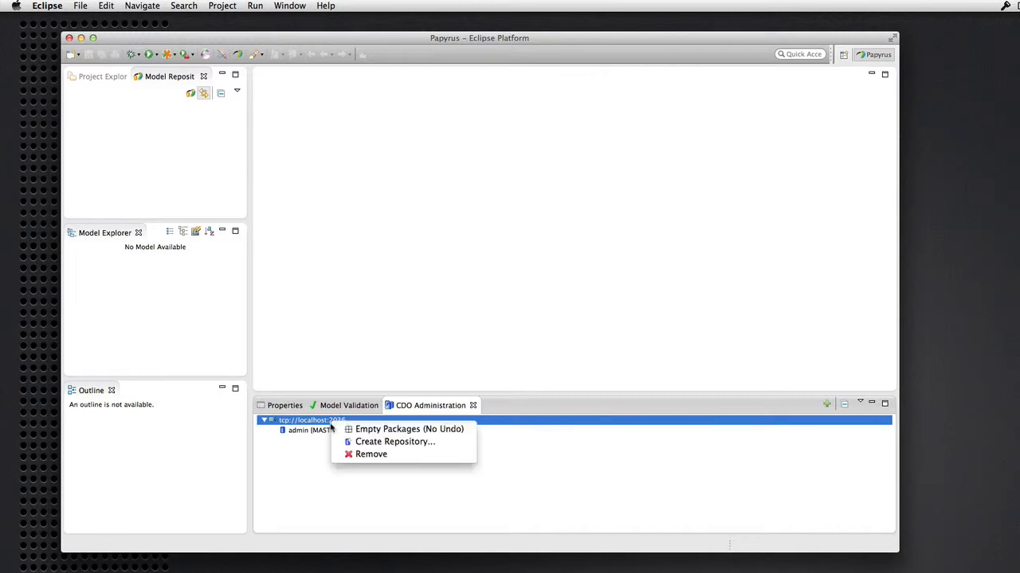
{"action": "left_click", "coordinate": [370, 444]}
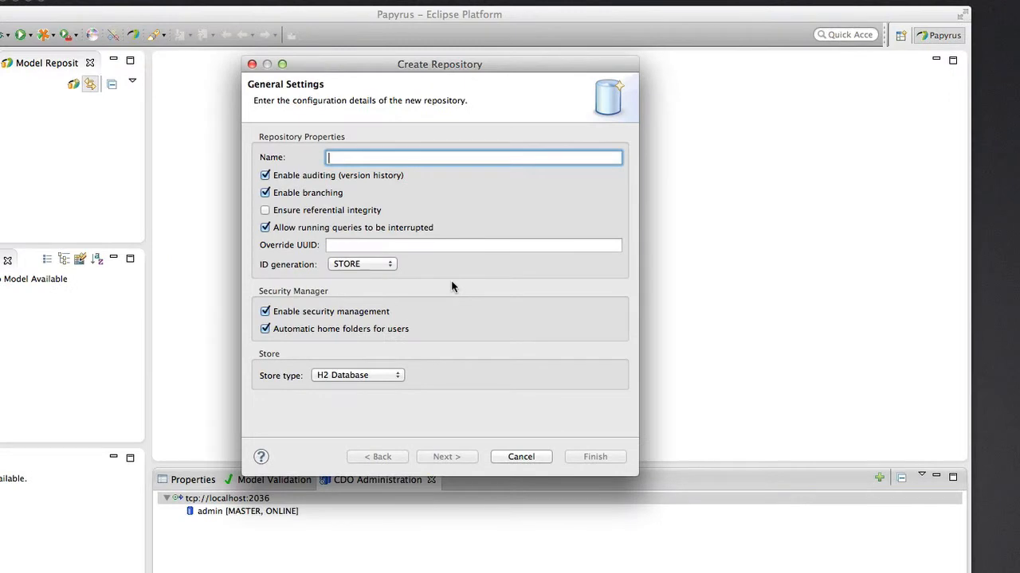
{"action": "type", "text": "models"}
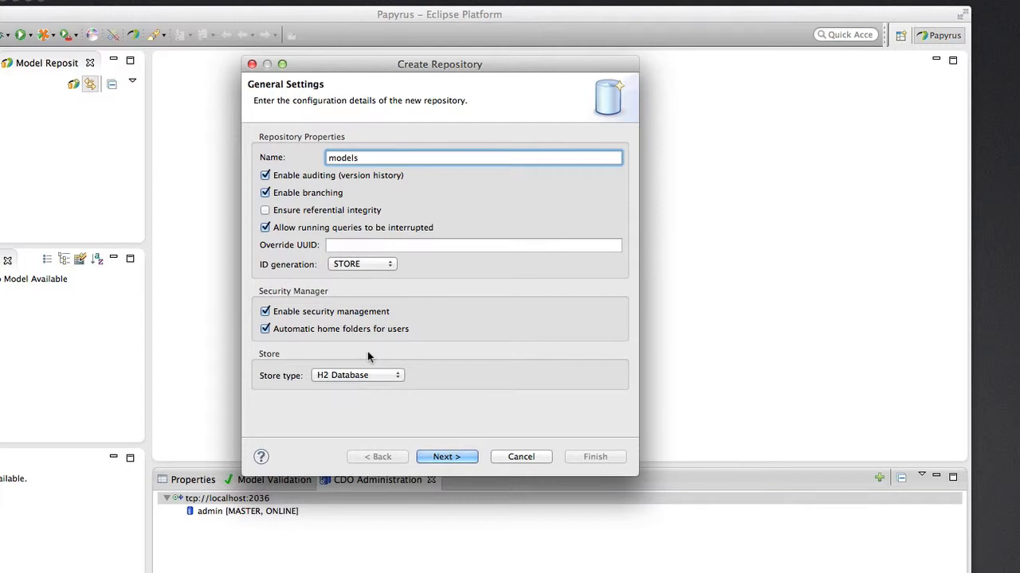
{"action": "left_click", "coordinate": [453, 456]}
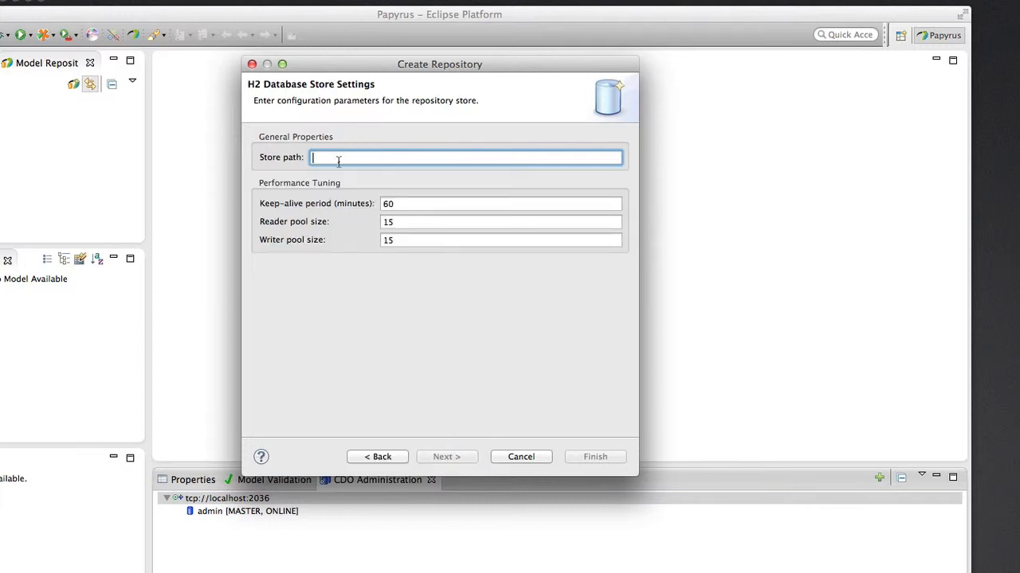
{"action": "type", "text": "d"}
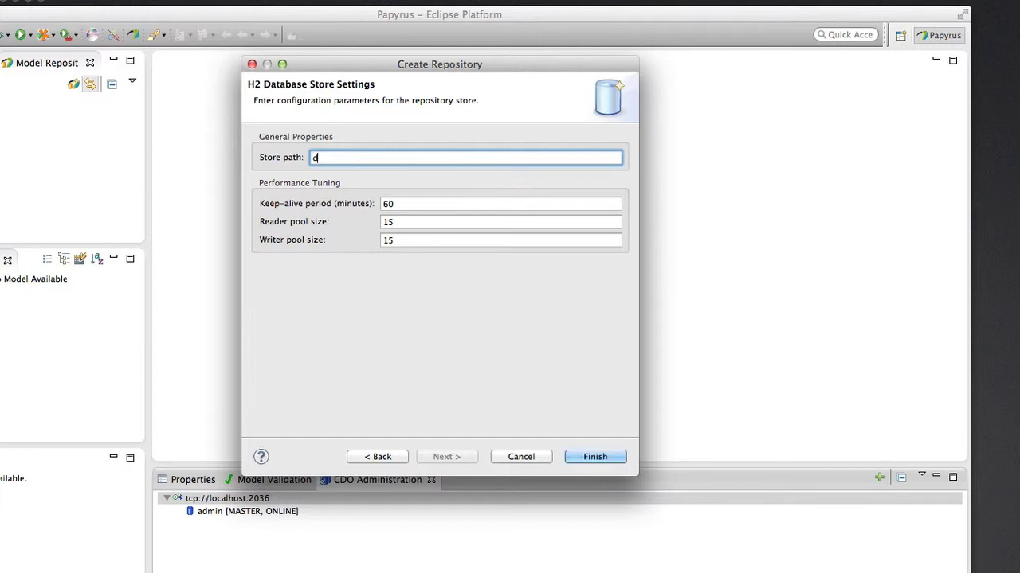
{"action": "type", "text": "atabase/models"}
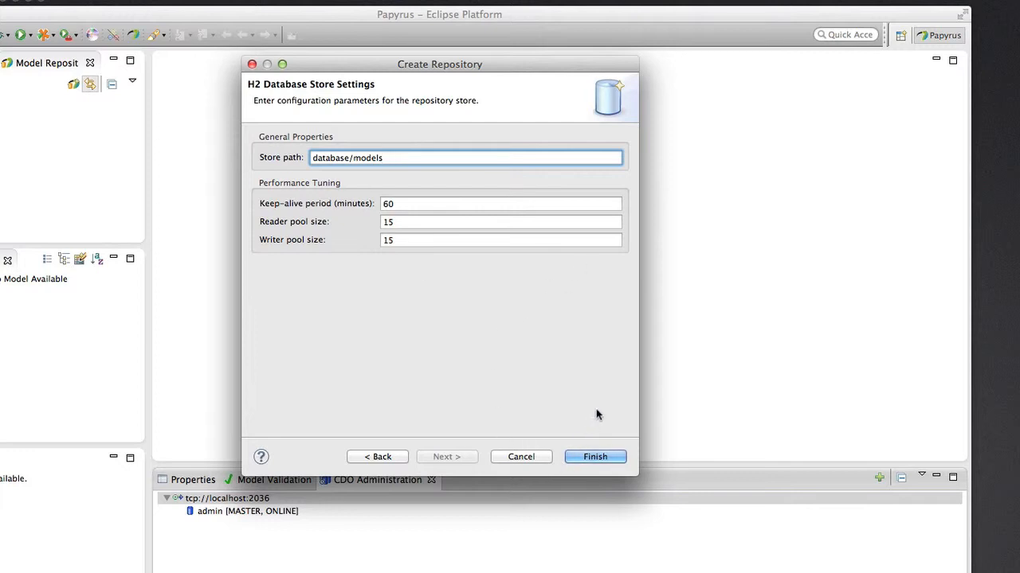
{"action": "left_click", "coordinate": [596, 457]}
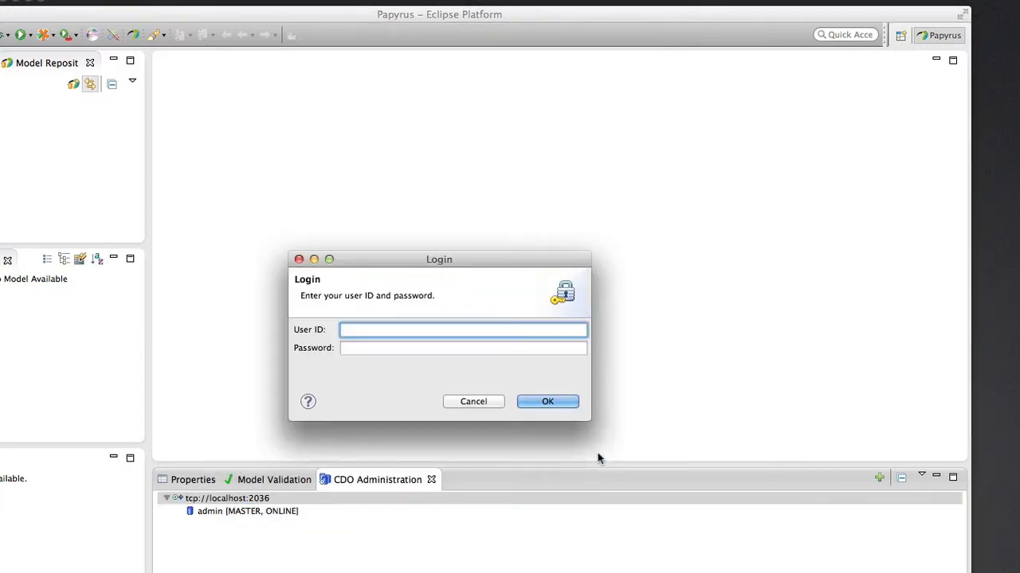
Log in as Administrator with the admin password, then accept adding models to Model Repositories
{"action": "type", "text": "Administrator"}
{"action": "key", "text": "Tab"}
{"action": "type", "text": "1234"}
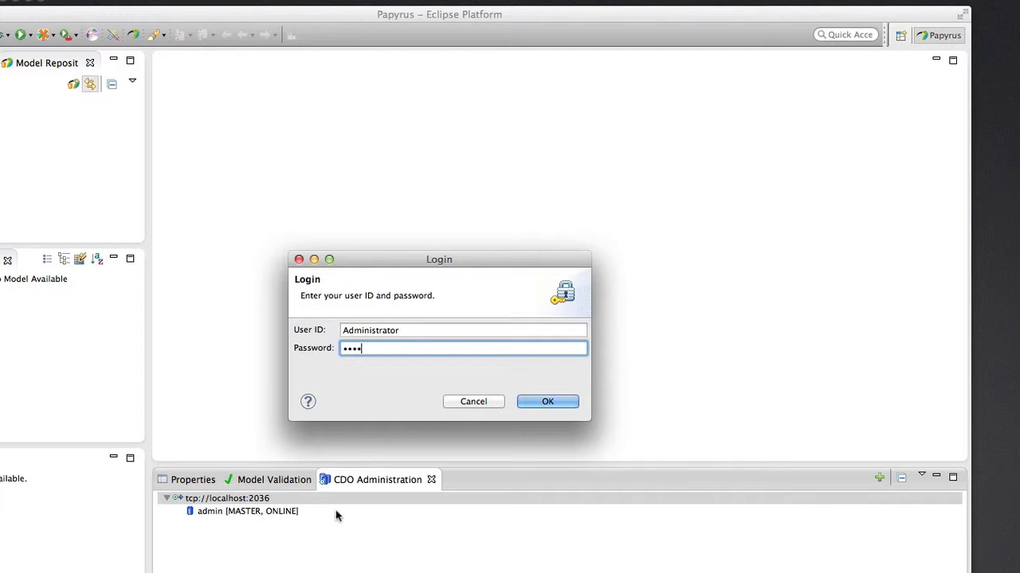
{"action": "left_click", "coordinate": [549, 403]}
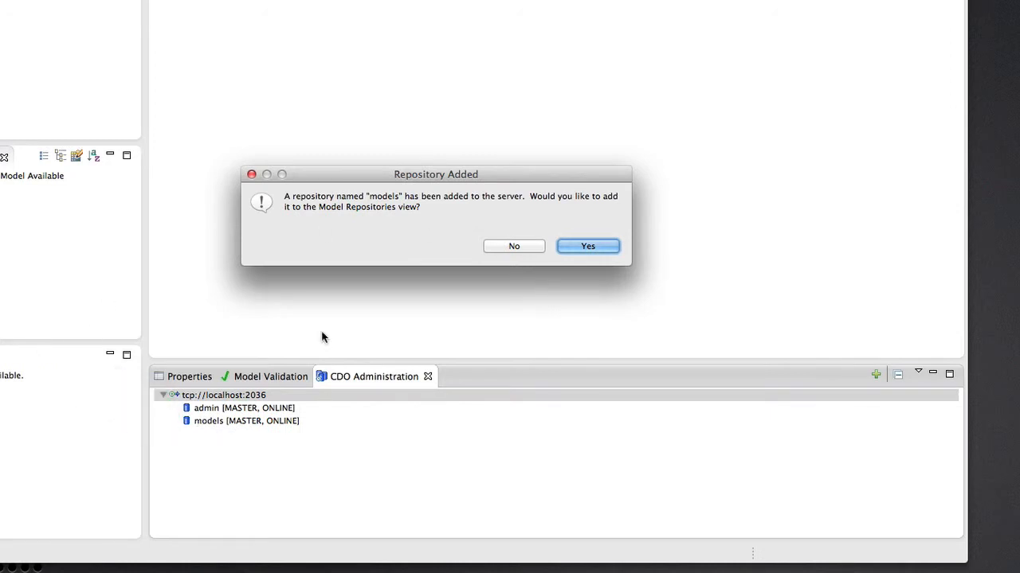
{"action": "left_click_drag", "start_coordinate": [400, 173], "coordinate": [395, 198]}
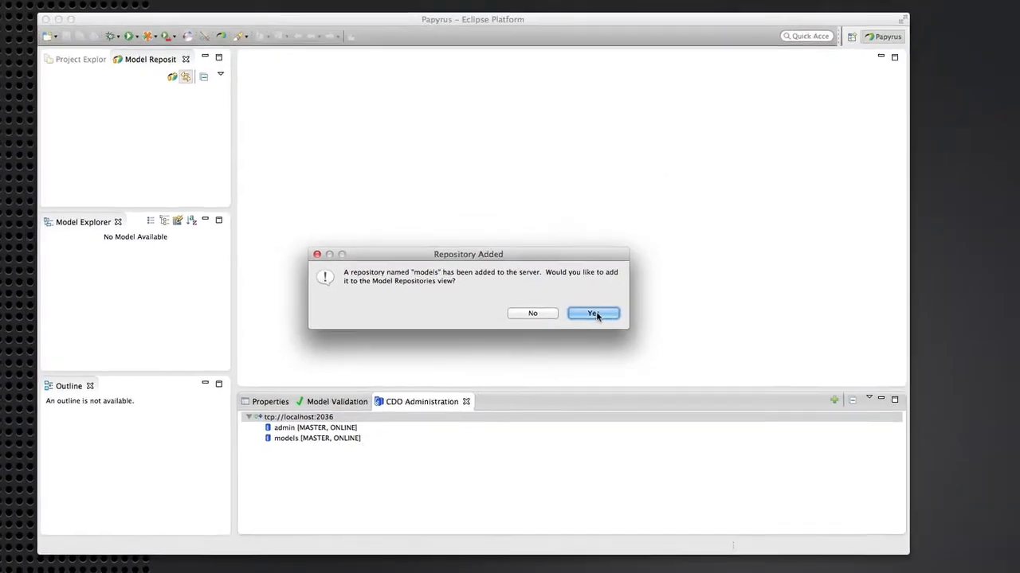
{"action": "left_click", "coordinate": [596, 315]}
Check the models entry in Model Repositories, then select models under the server connection
{"action": "left_click", "coordinate": [76, 94]}
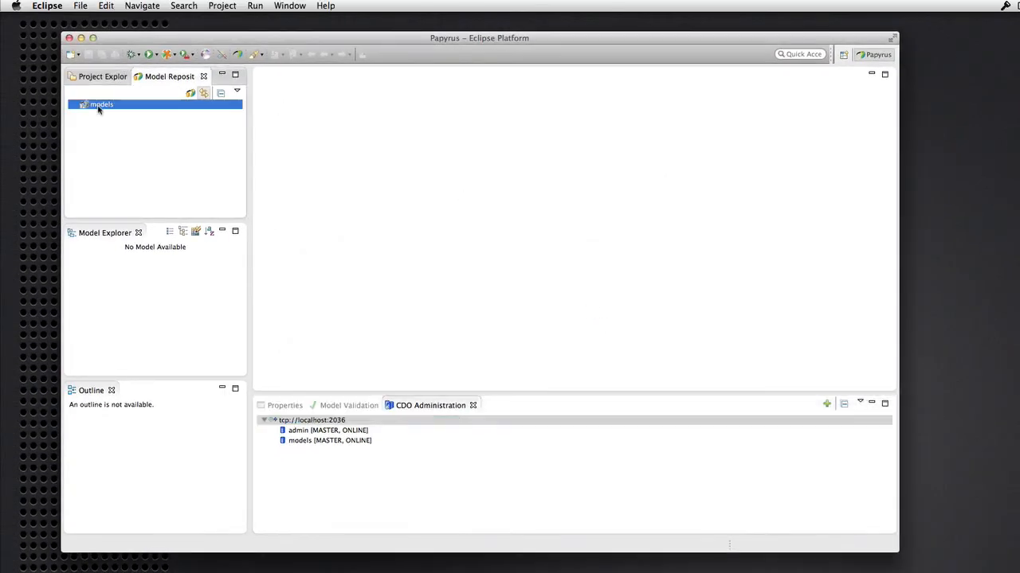
{"action": "right_click", "coordinate": [98, 110]}
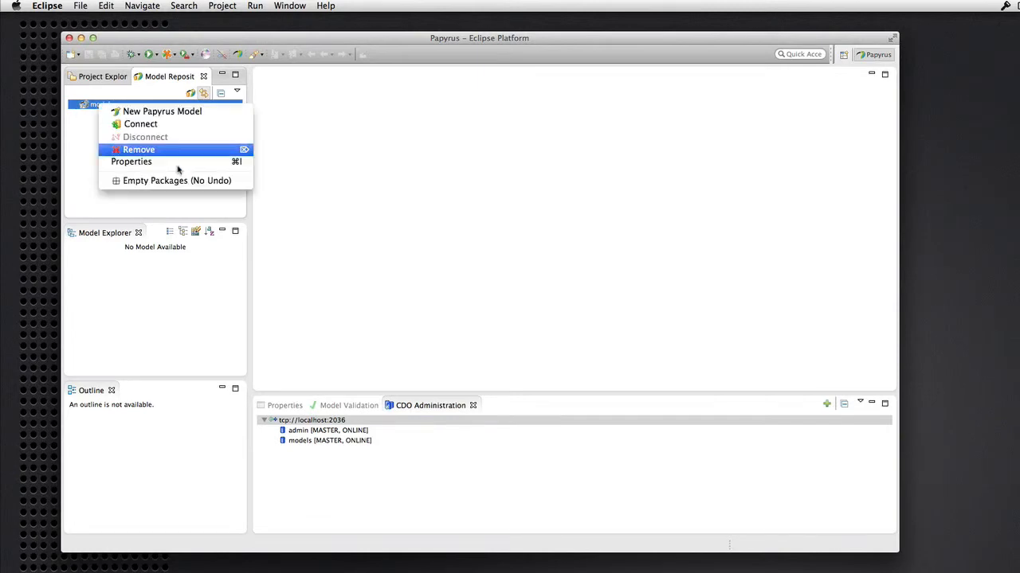
{"action": "left_click", "coordinate": [399, 240]}
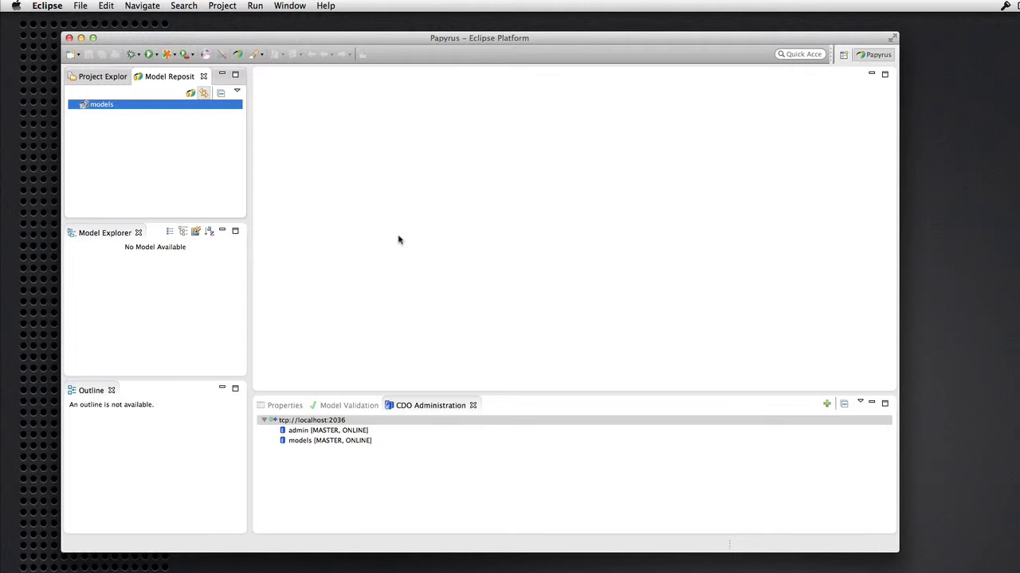
{"action": "left_click", "coordinate": [308, 444]}
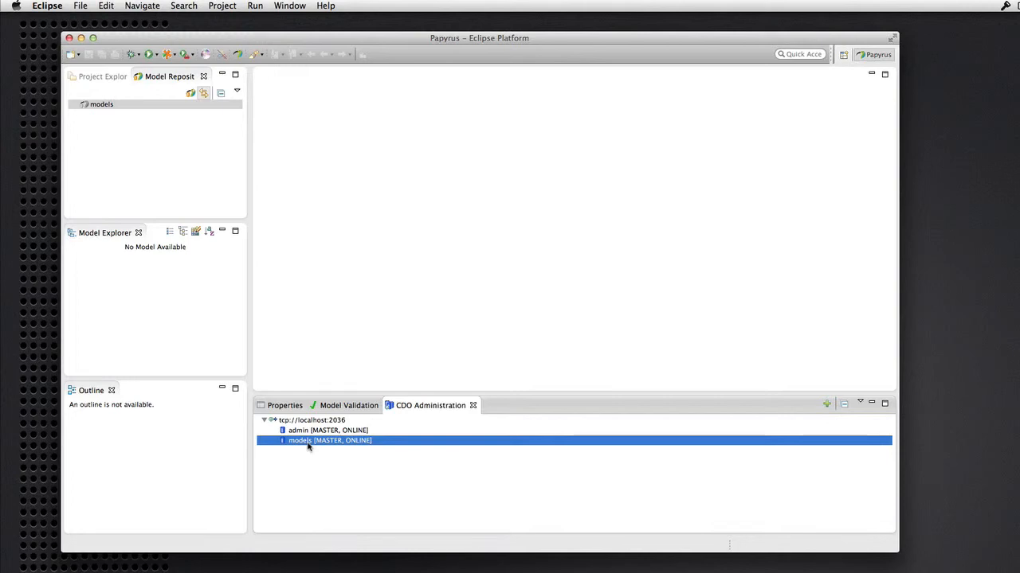
Open Manage Security for the models repository and log in with the administrator password
{"action": "right_click", "coordinate": [308, 446]}
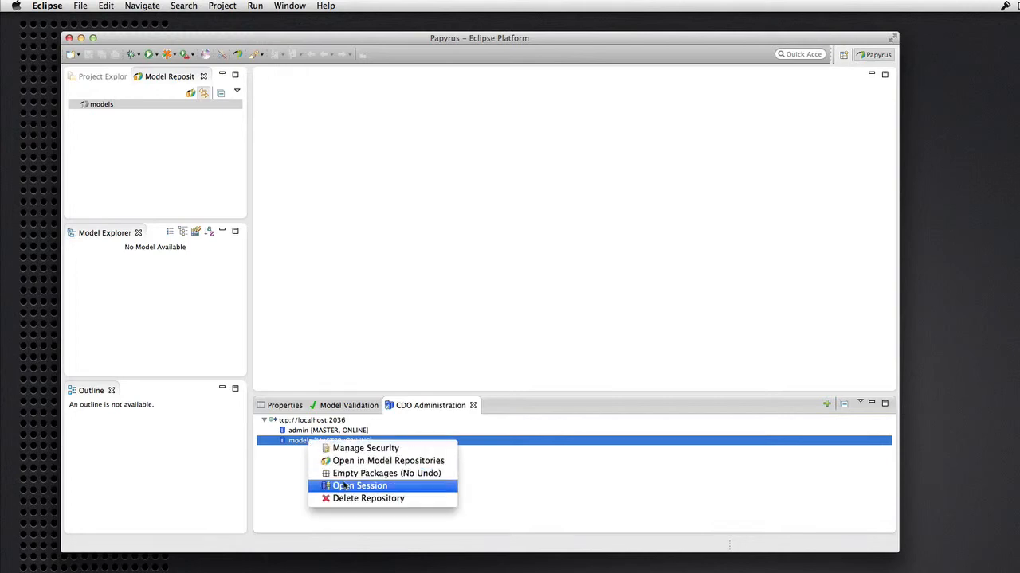
{"action": "left_click", "coordinate": [358, 449]}
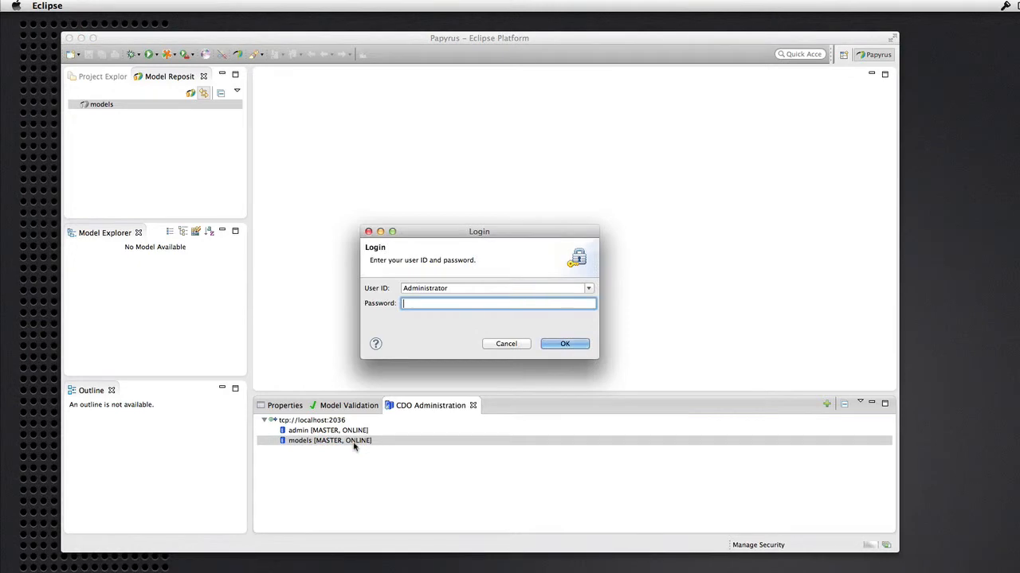
{"action": "type", "text": "0000"}
{"action": "left_click", "coordinate": [570, 345]}
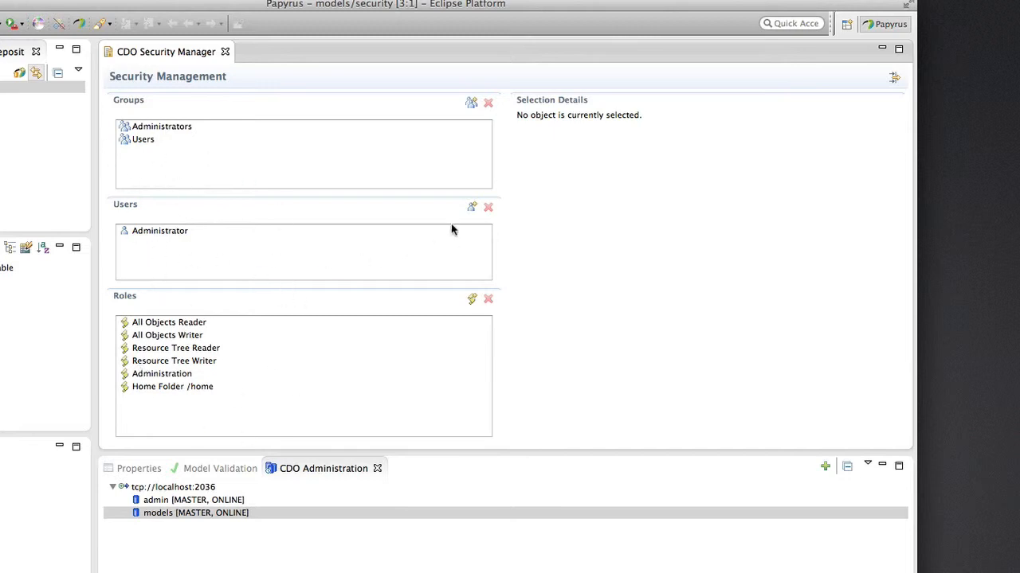
Add a new user, entering the user ID, first name, last name and e-mail address
{"action": "left_click", "coordinate": [471, 206]}
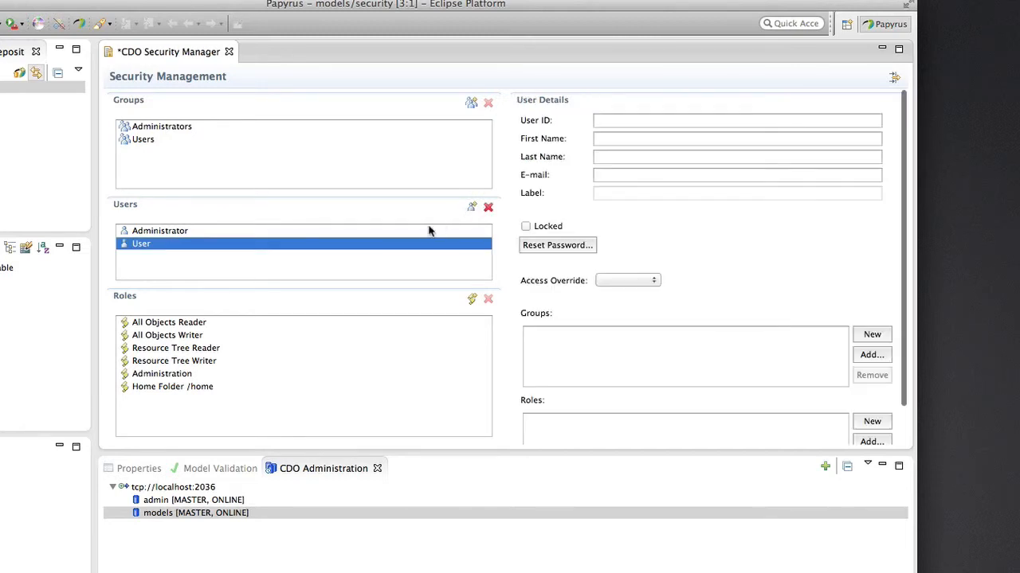
{"action": "left_click", "coordinate": [602, 121]}
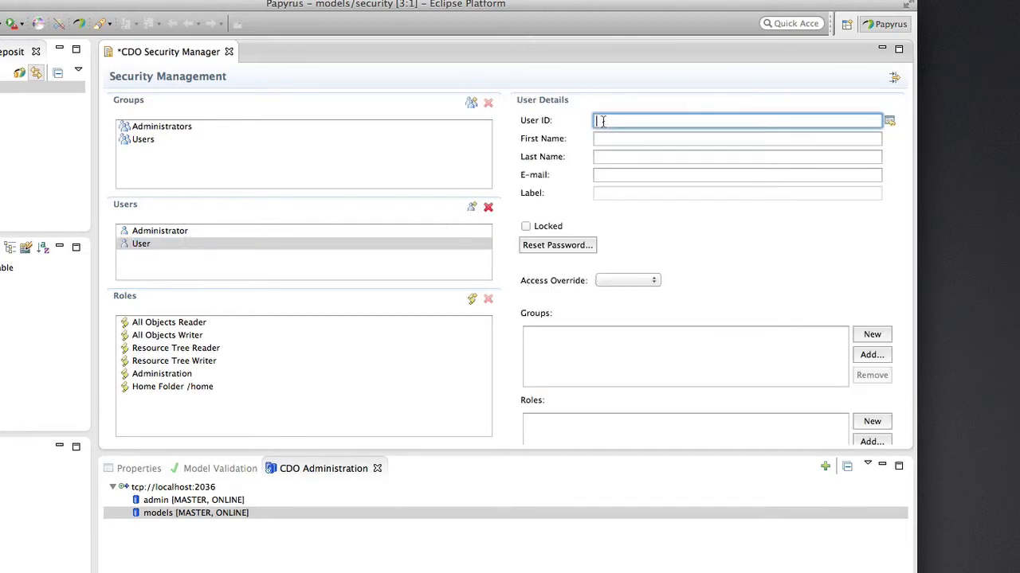
{"action": "type", "text": "cdamus"}
{"action": "key", "text": "Tab"}
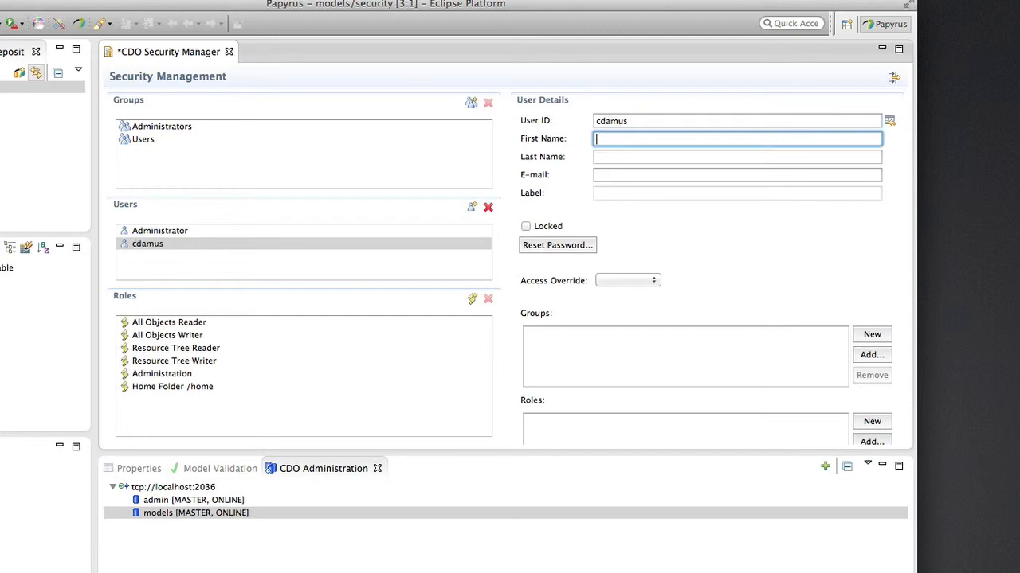
{"action": "type", "text": "Christian"}
{"action": "left_click", "coordinate": [620, 158]}
{"action": "type", "text": "Damus"}
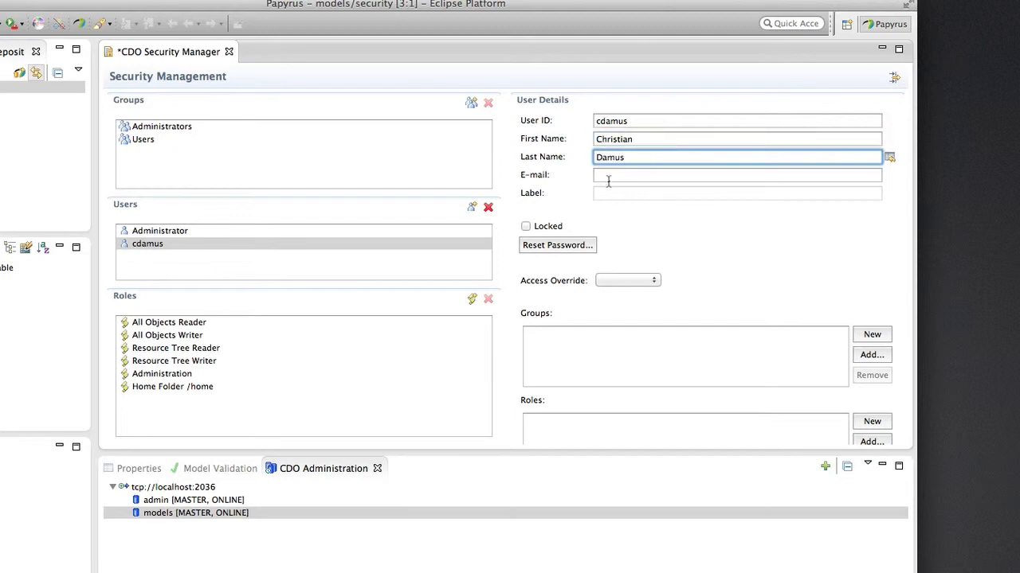
{"action": "left_click", "coordinate": [607, 178]}
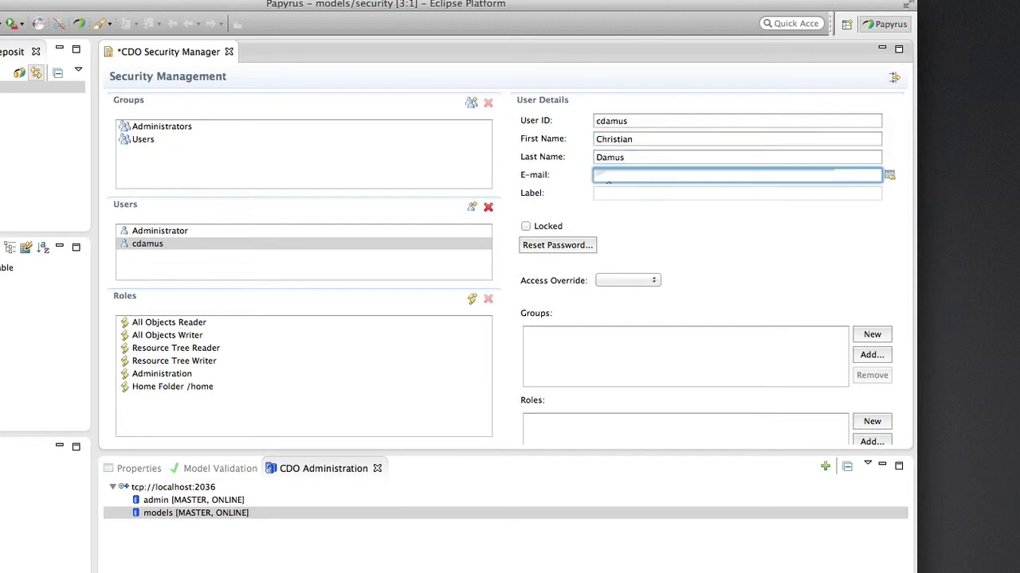
{"action": "type", "text": "........."}
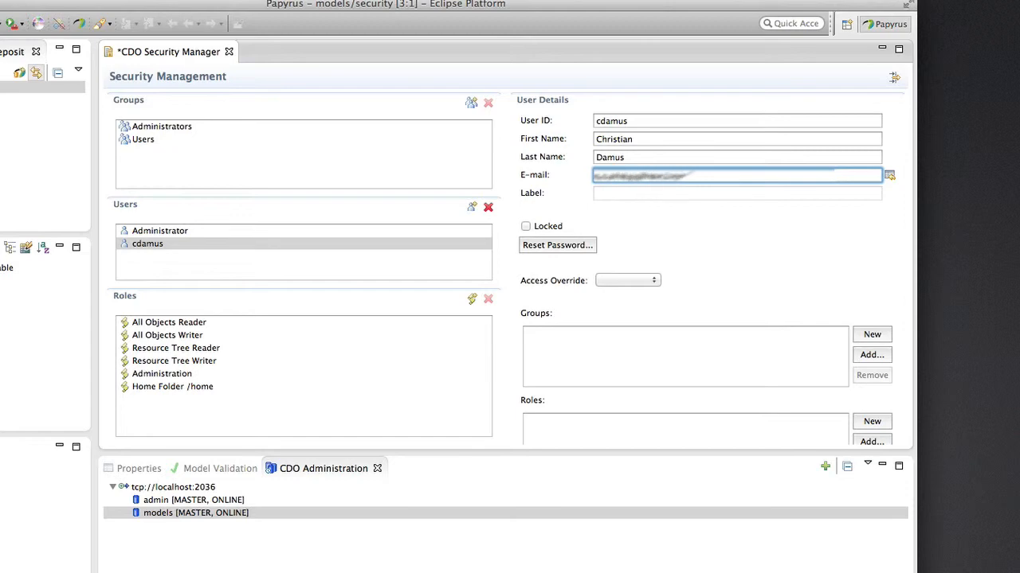
{"action": "left_click", "coordinate": [716, 266]}
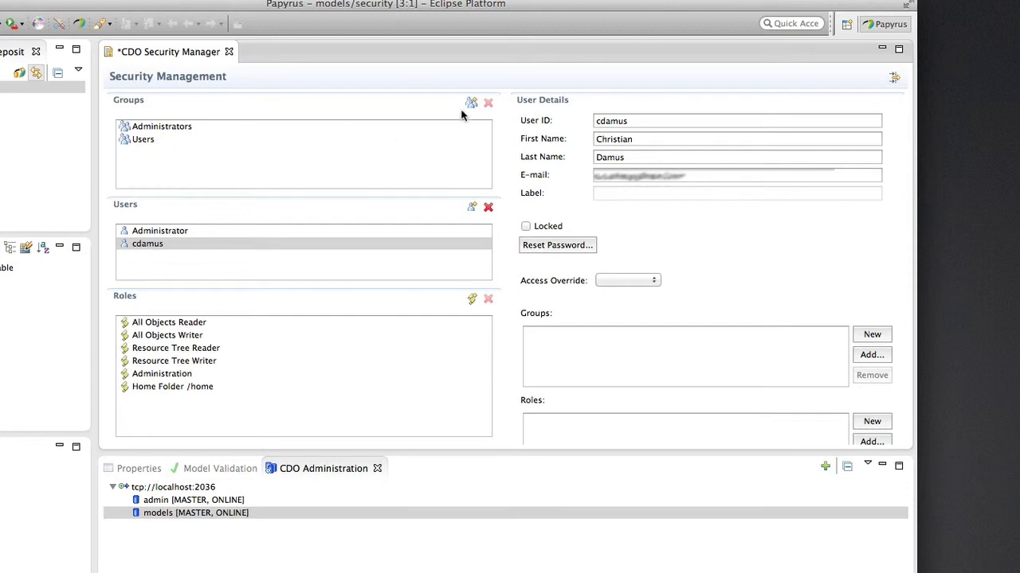
Add the new user to the Users group and save the security model
{"action": "left_click", "coordinate": [145, 145]}
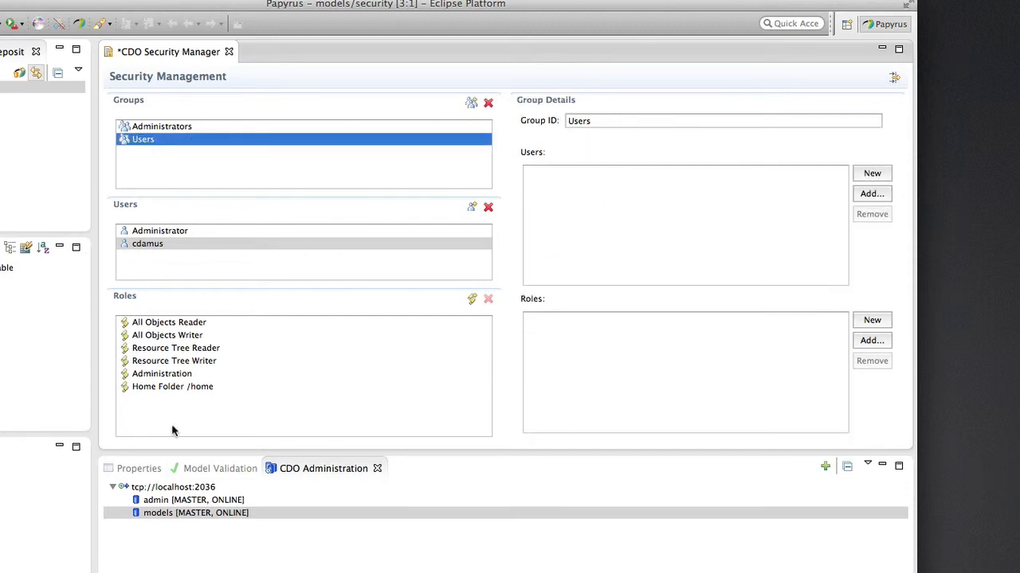
{"action": "left_click_drag", "start_coordinate": [145, 244], "coordinate": [145, 142]}
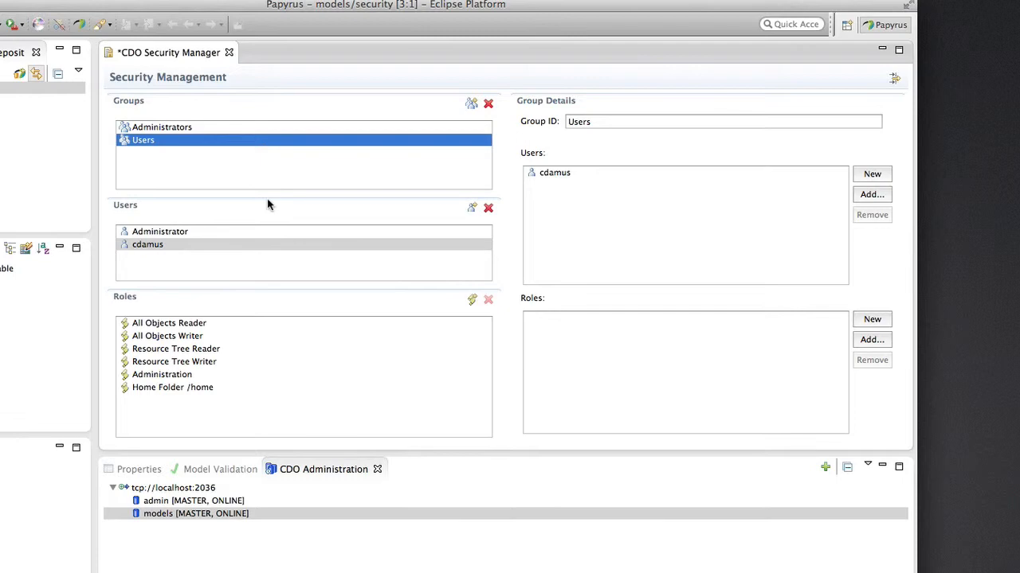
{"action": "key", "text": "super+s"}
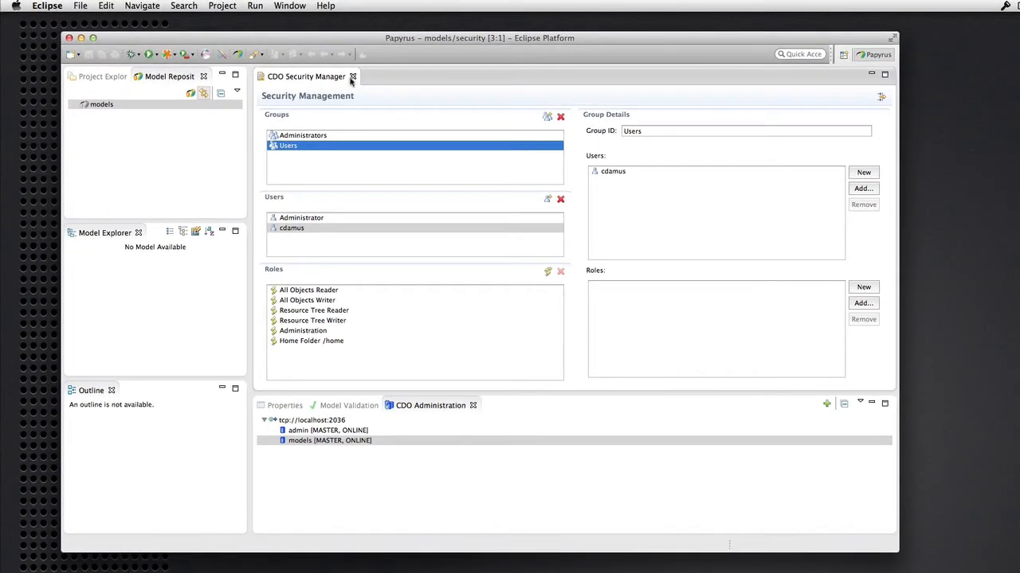
Close the Security Manager and connect to the models repository as the new user
{"action": "left_click", "coordinate": [352, 77]}
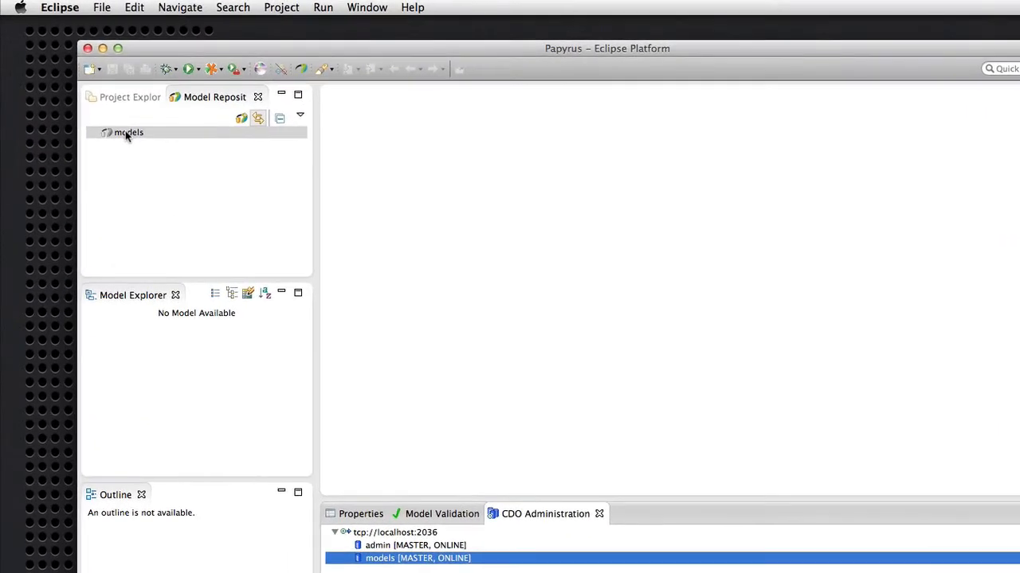
{"action": "left_click", "coordinate": [98, 103]}
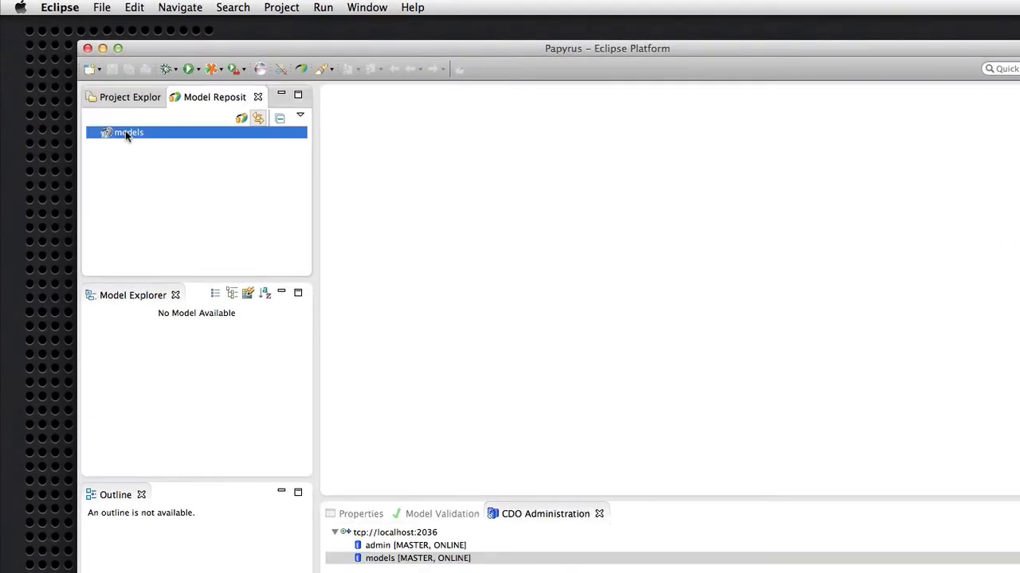
{"action": "right_click", "coordinate": [125, 131]}
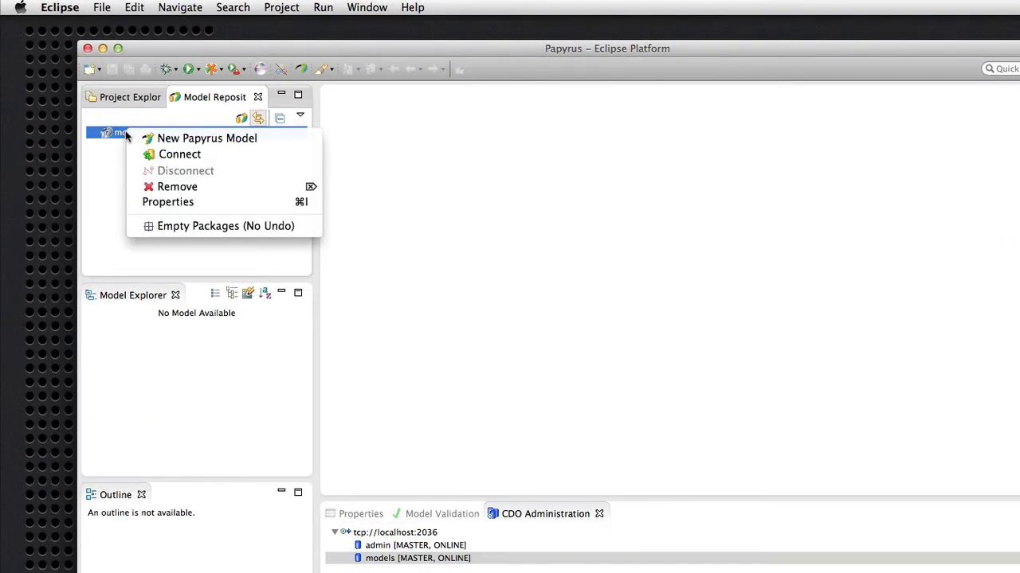
{"action": "left_click", "coordinate": [167, 156]}
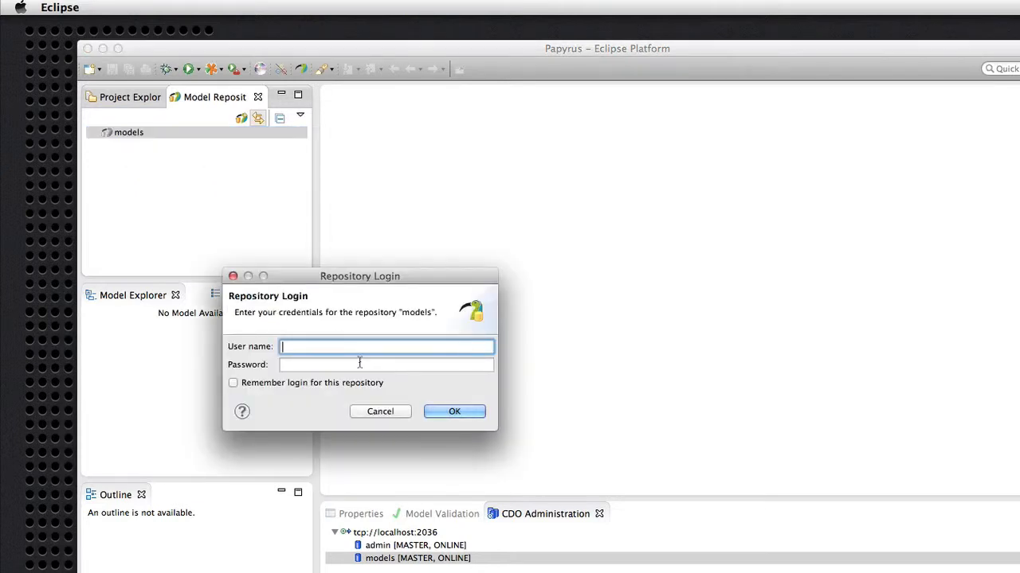
{"action": "type", "text": "cdamus"}
{"action": "left_click", "coordinate": [453, 412]}
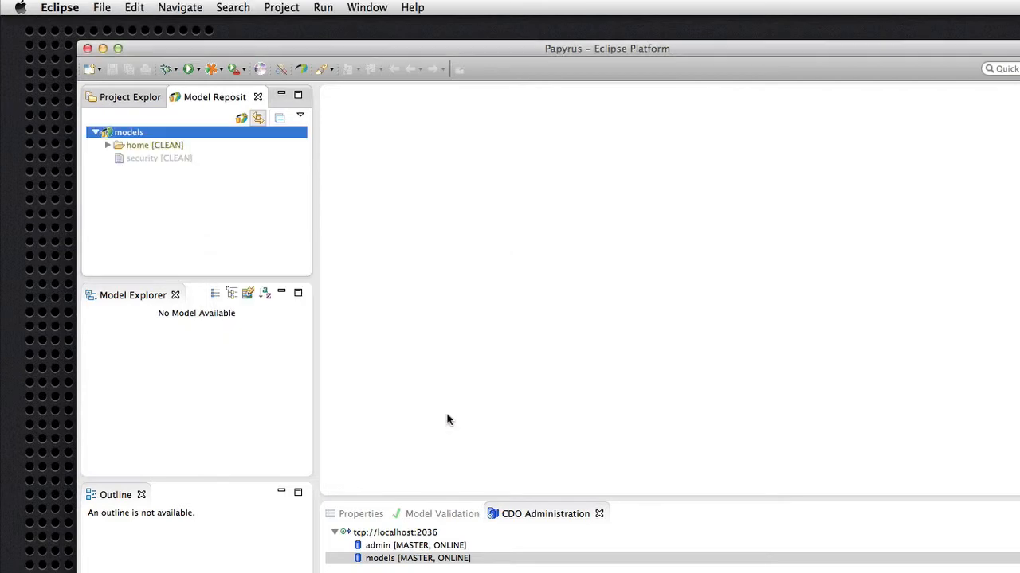
Change the new user's password, entering the new password twice
{"action": "right_click", "coordinate": [145, 133]}
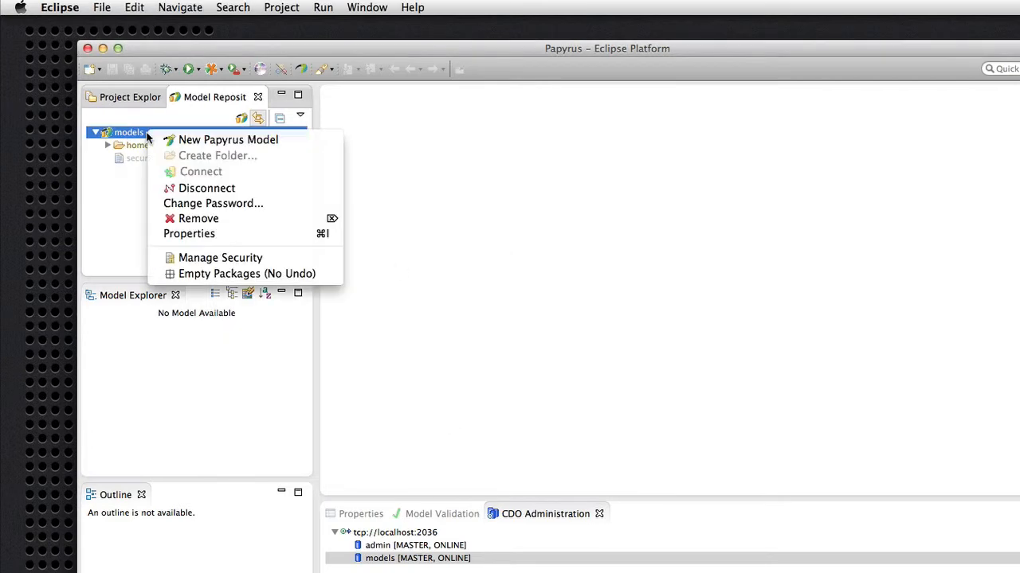
{"action": "left_click", "coordinate": [236, 209]}
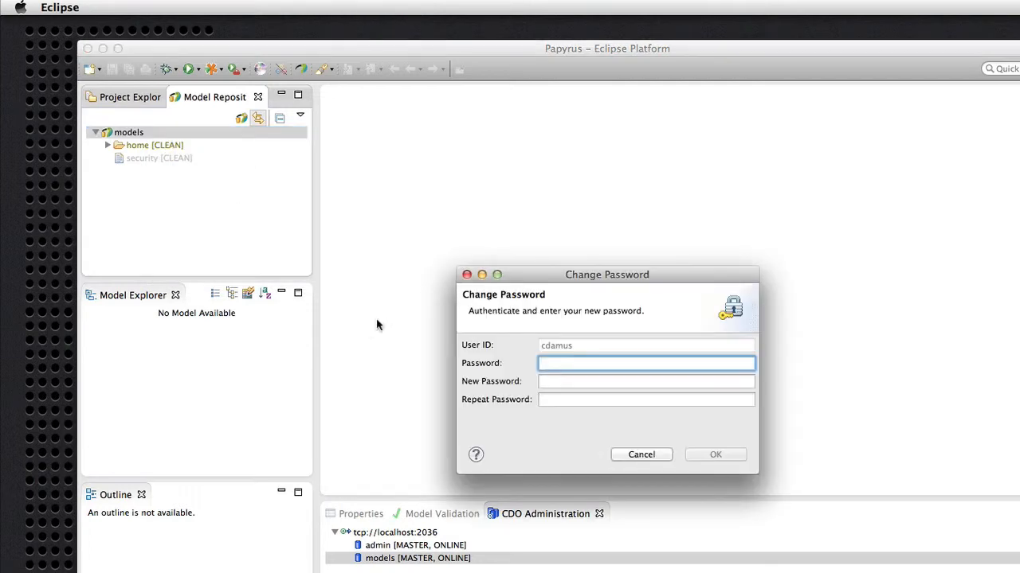
{"action": "key", "text": "Tab"}
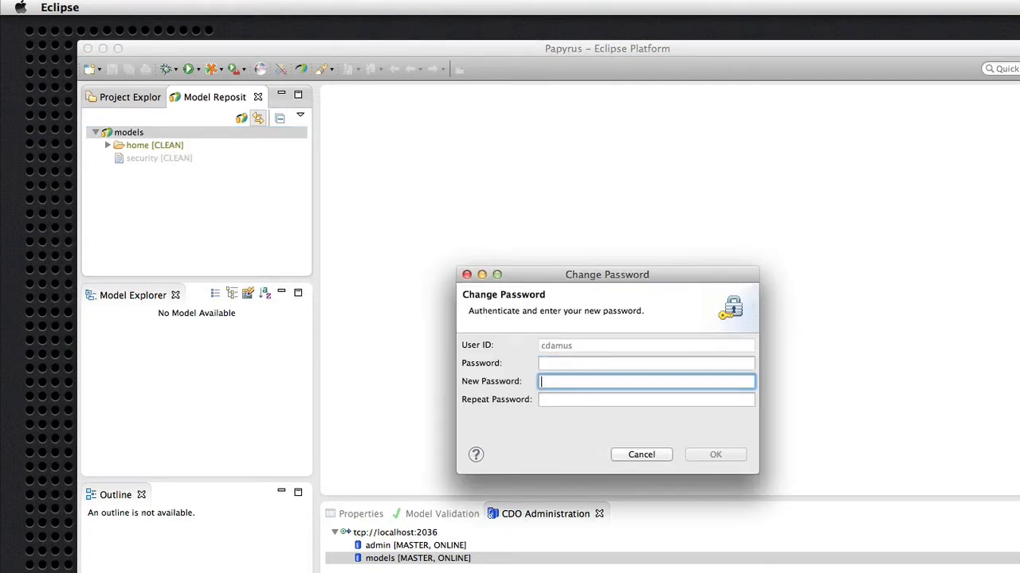
{"action": "type", "text": "••"}
{"action": "key", "text": "Tab"}
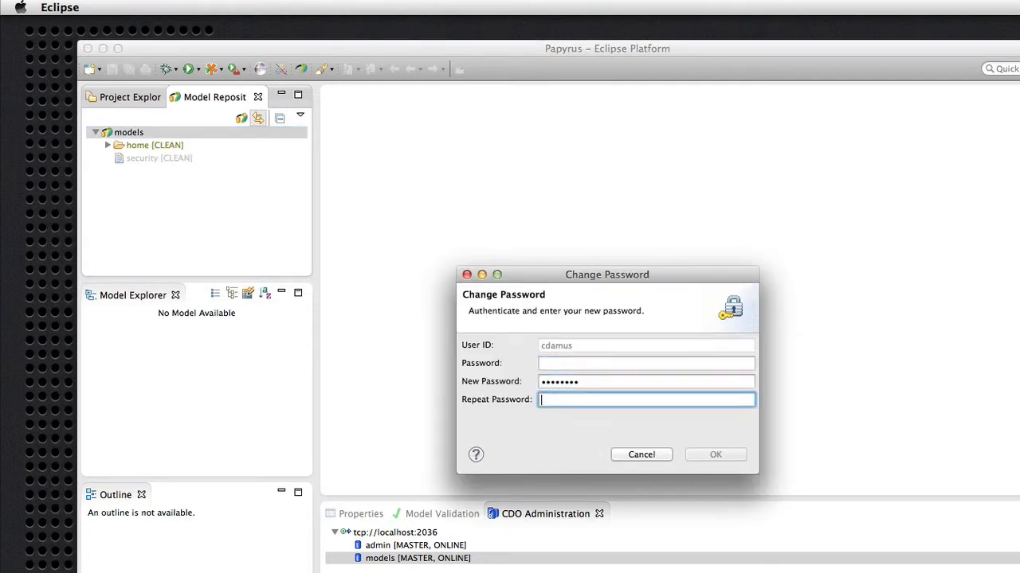
{"action": "type", "text": "••••••••"}
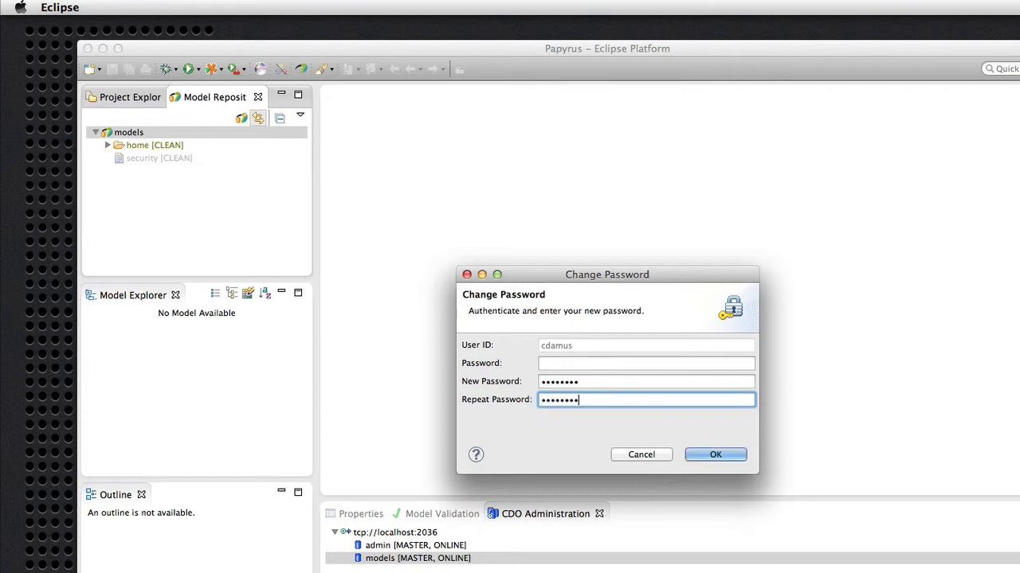
{"action": "left_click", "coordinate": [715, 455]}
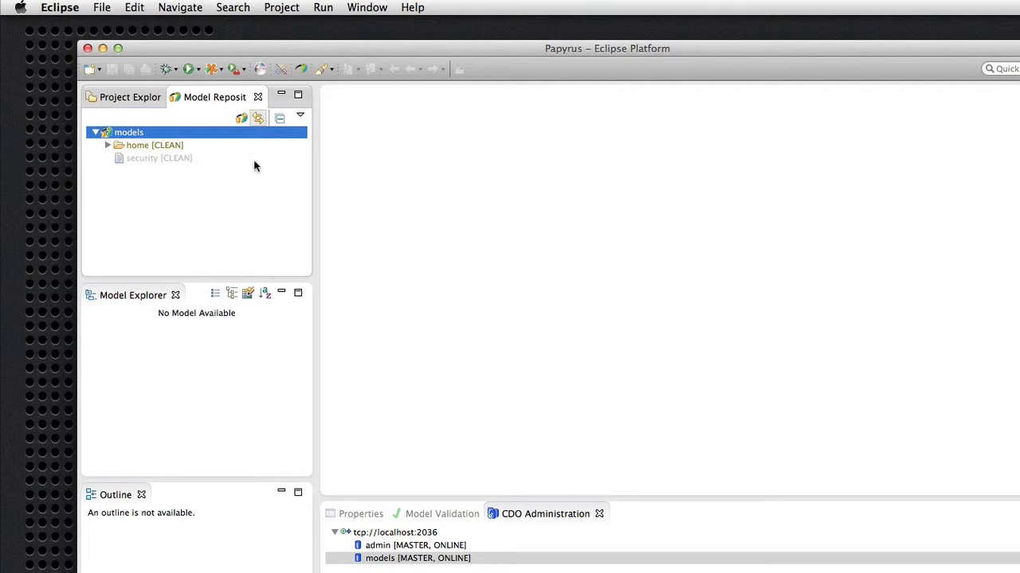
Reconnect to models as the new user with Remember login, then select that user's home folder
{"action": "right_click", "coordinate": [141, 137]}
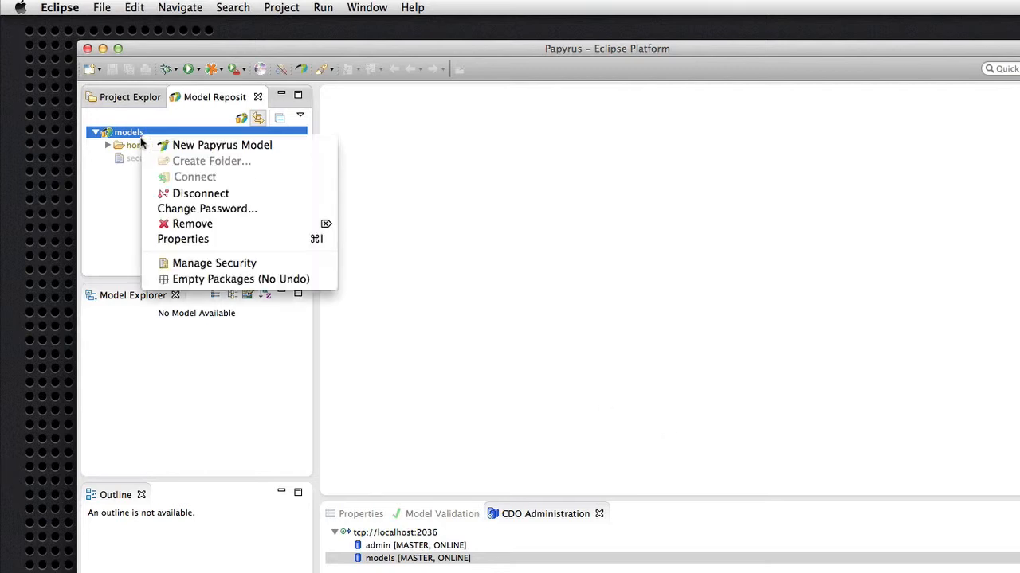
{"action": "left_click", "coordinate": [175, 194]}
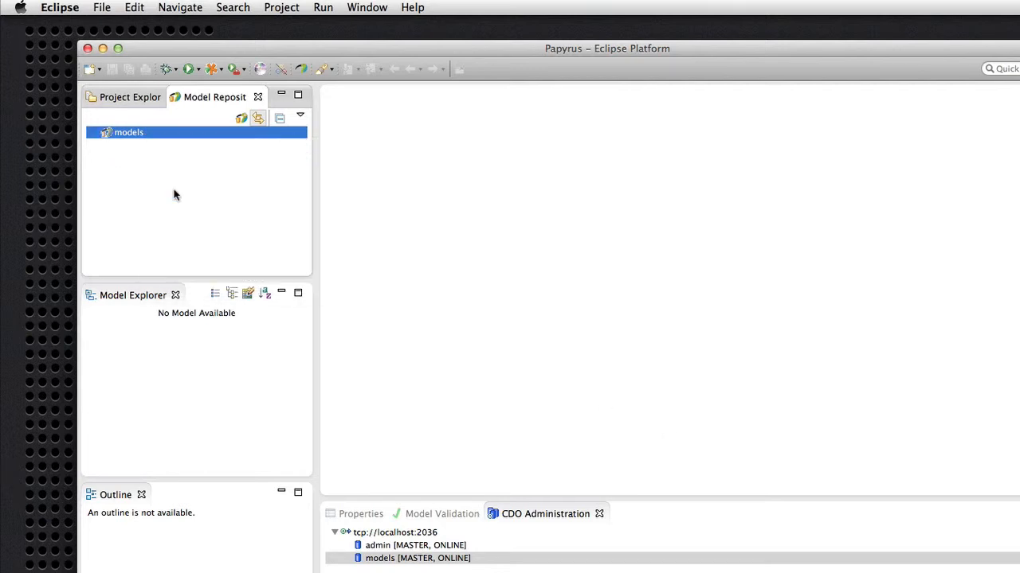
{"action": "right_click", "coordinate": [138, 136]}
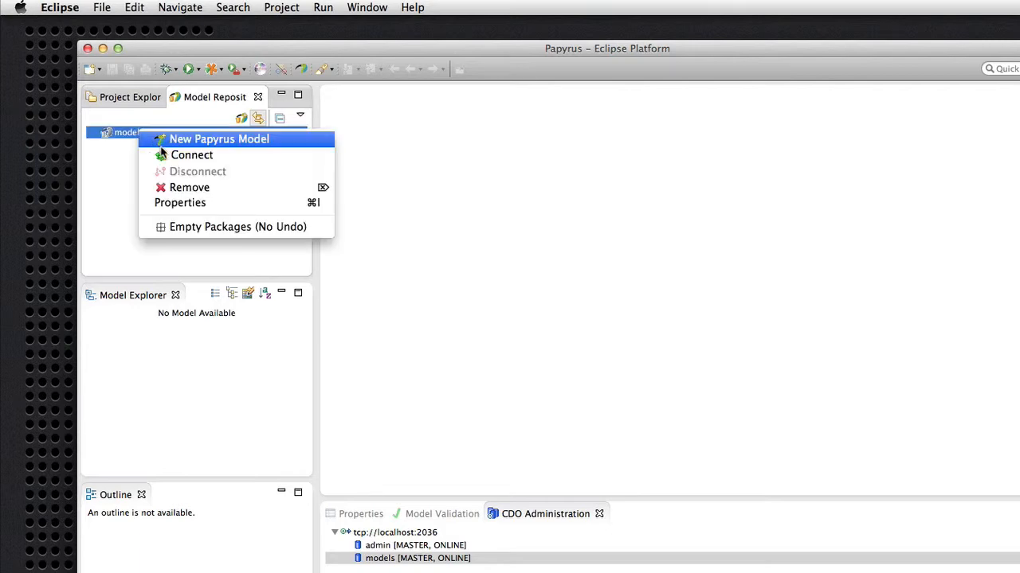
{"action": "left_click", "coordinate": [166, 155]}
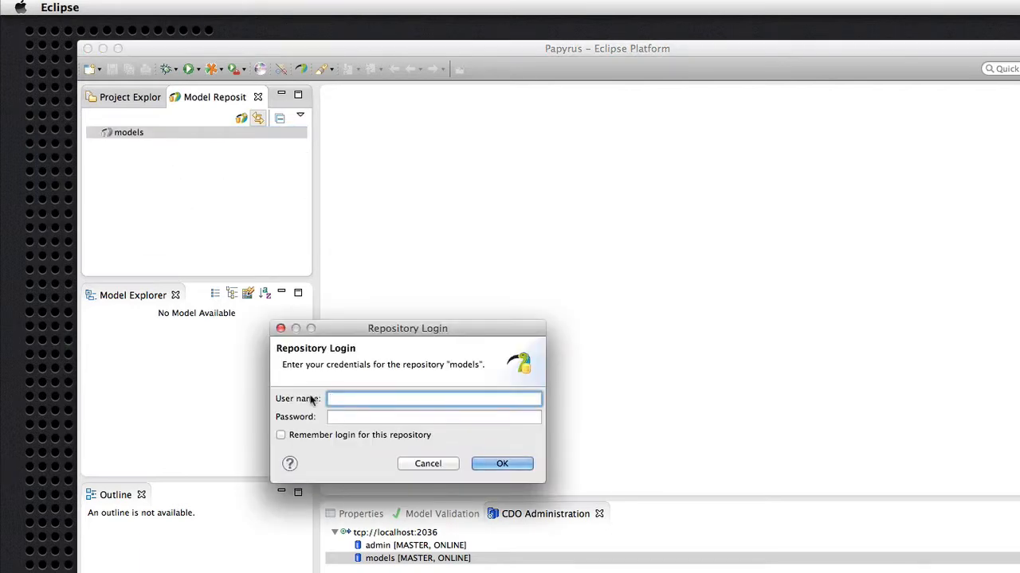
{"action": "type", "text": "cdamus"}
{"action": "key", "text": "Tab"}
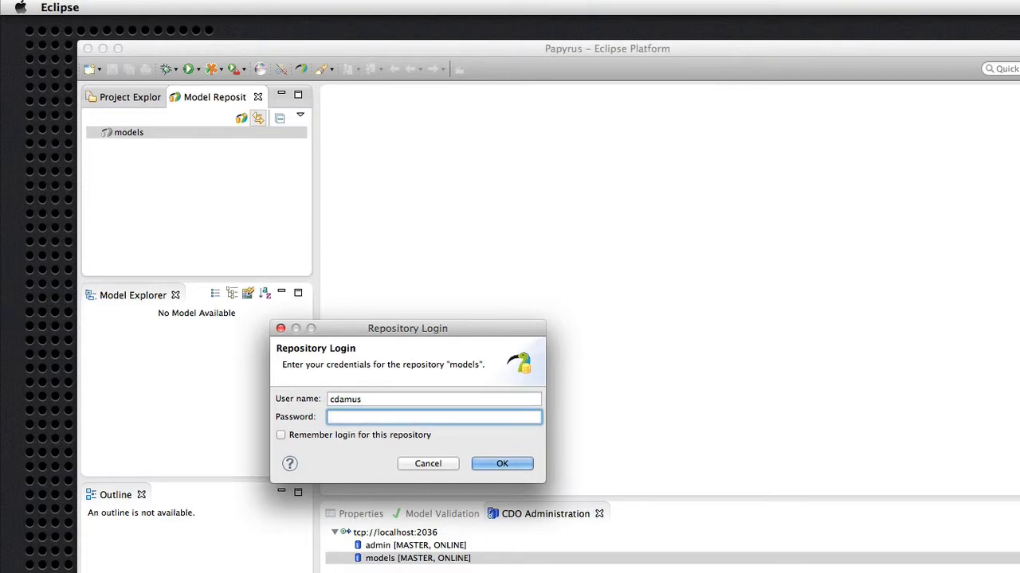
{"action": "type", "text": "********"}
{"action": "left_click", "coordinate": [280, 435]}
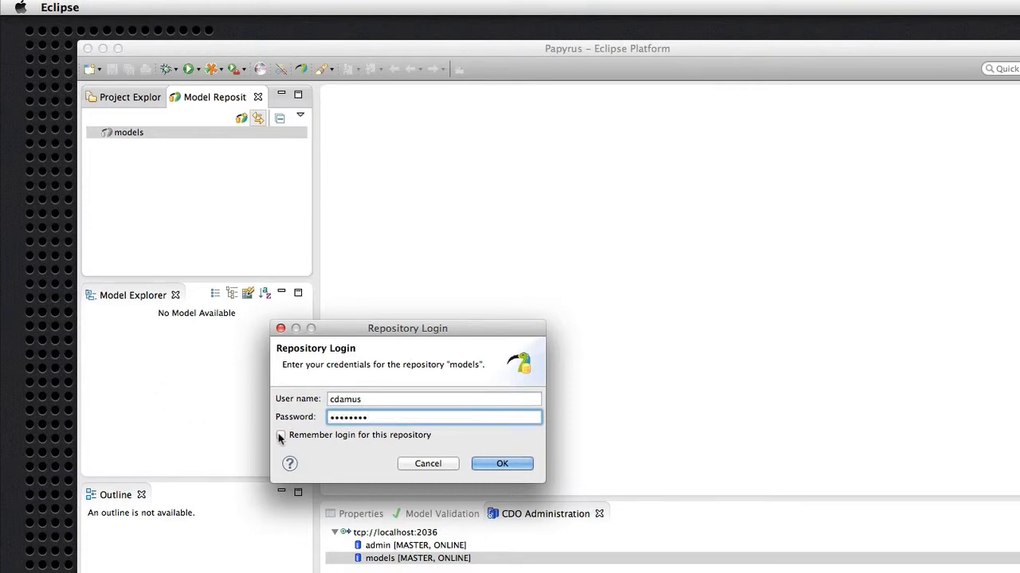
{"action": "left_click", "coordinate": [509, 463]}
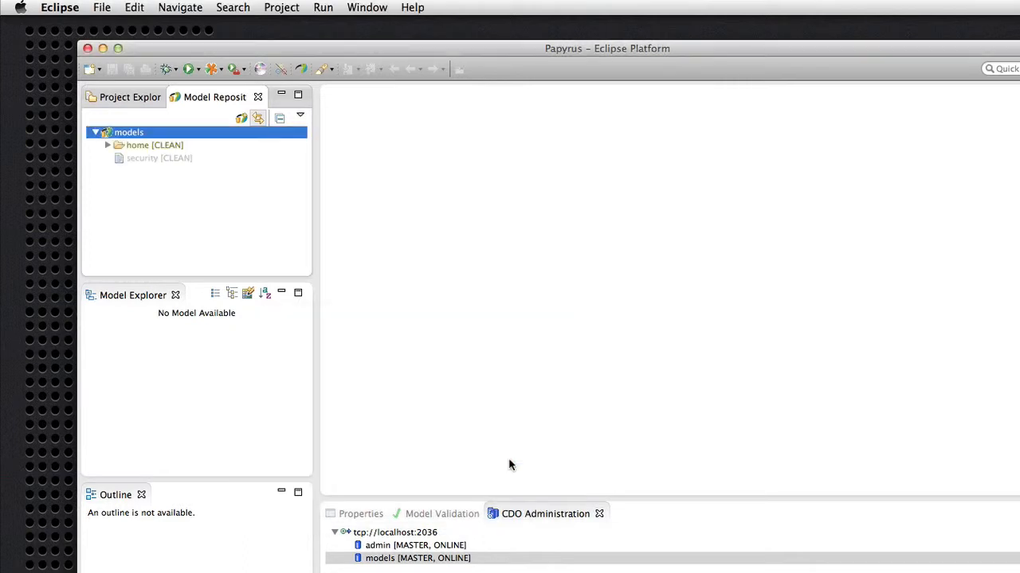
{"action": "left_click", "coordinate": [106, 145]}
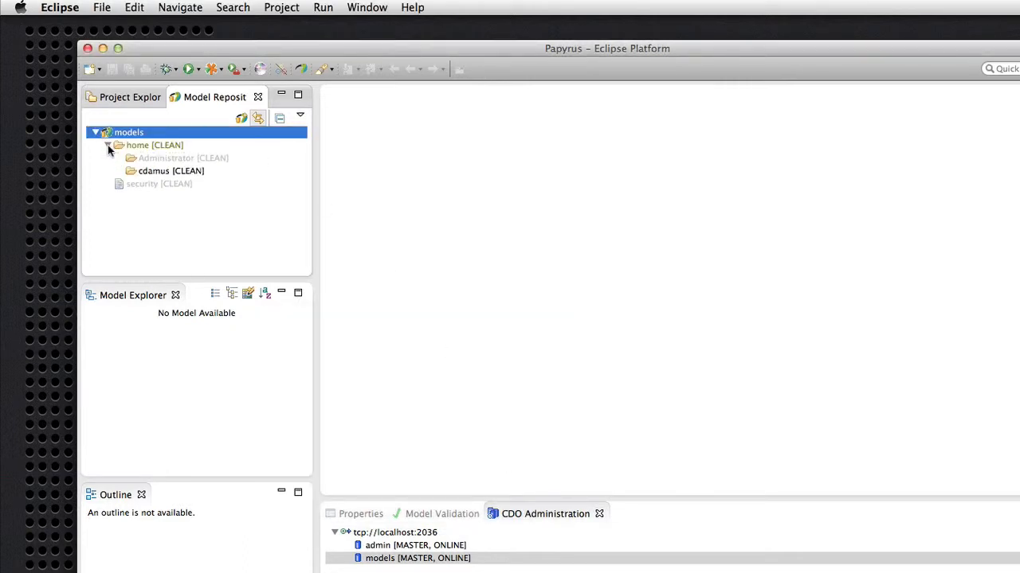
{"action": "left_click", "coordinate": [166, 171]}
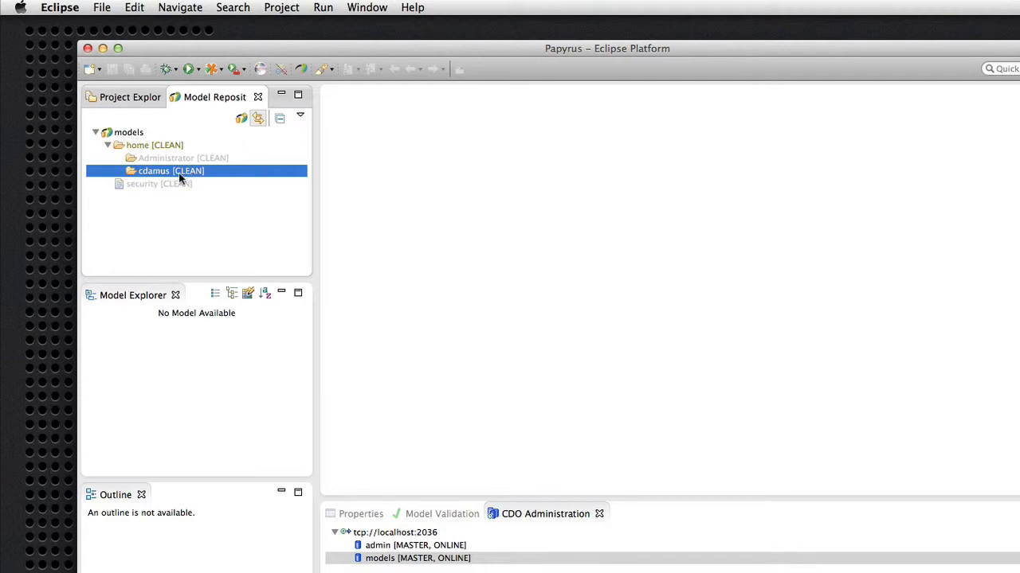
Create a UML Papyrus model model.di in the user's home folder with a class diagram named classes
{"action": "right_click", "coordinate": [180, 178]}
{"action": "left_click", "coordinate": [221, 182]}
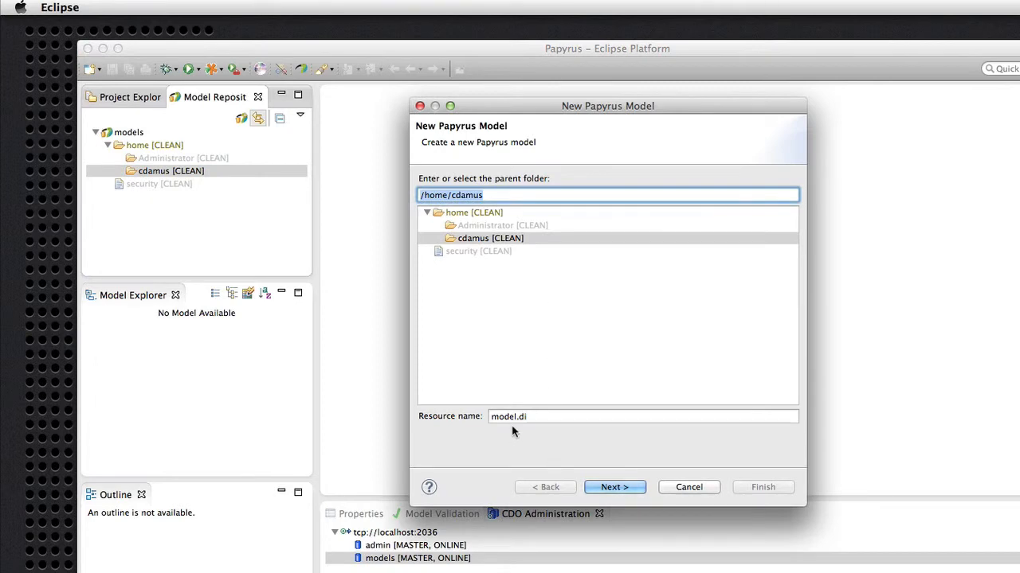
{"action": "left_click", "coordinate": [613, 488]}
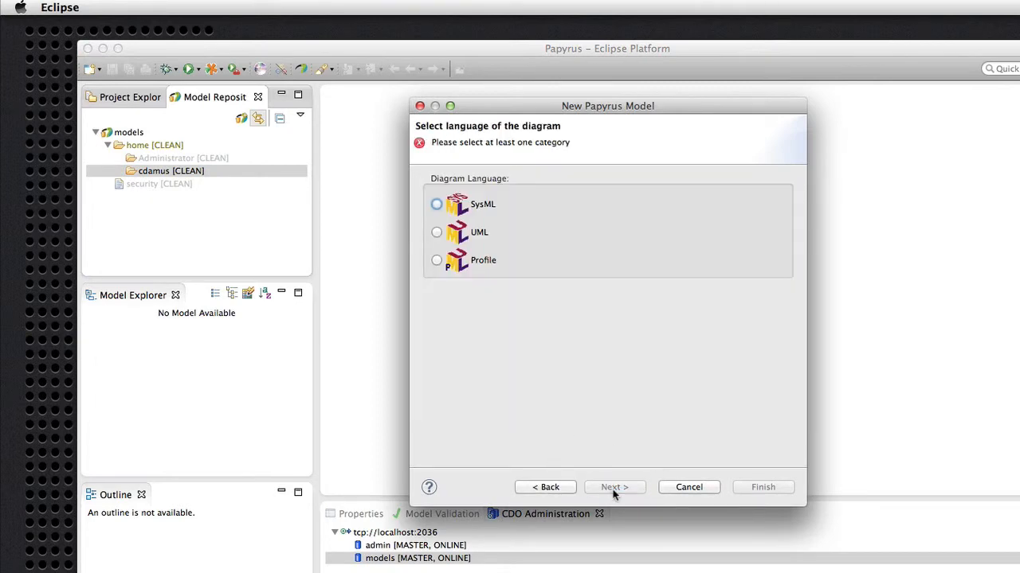
{"action": "left_click", "coordinate": [437, 233]}
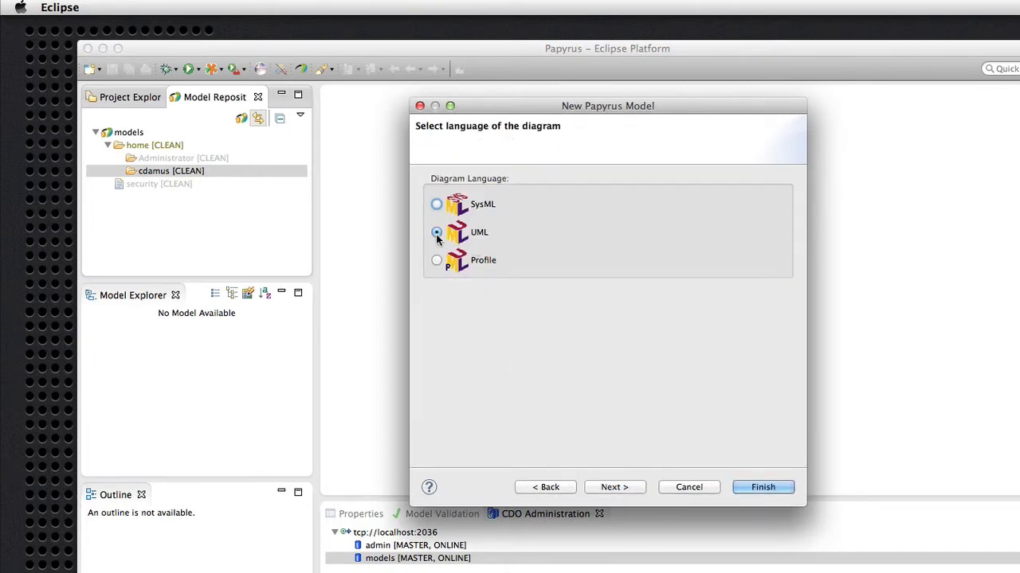
{"action": "left_click", "coordinate": [614, 487]}
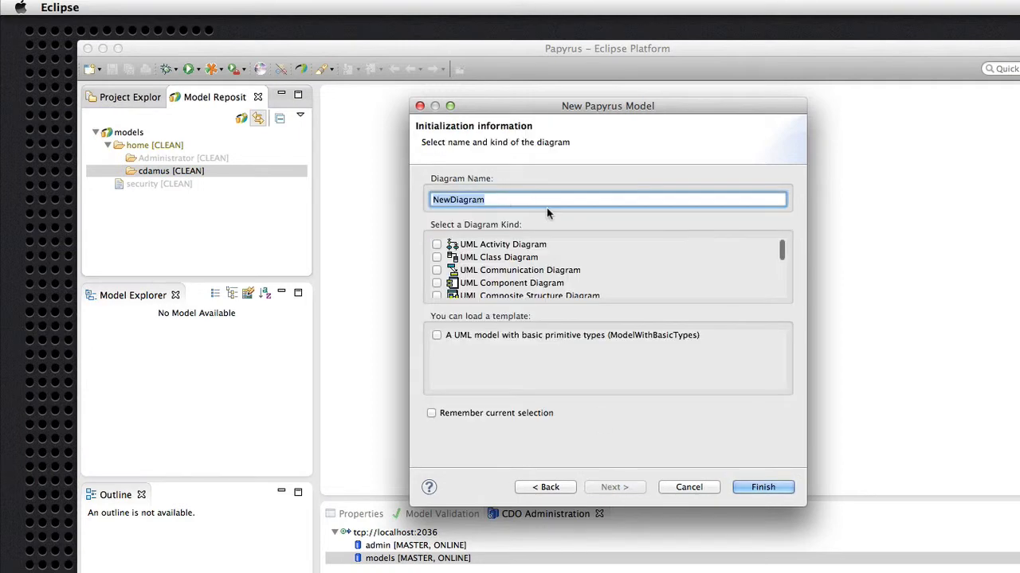
{"action": "type", "text": "classes"}
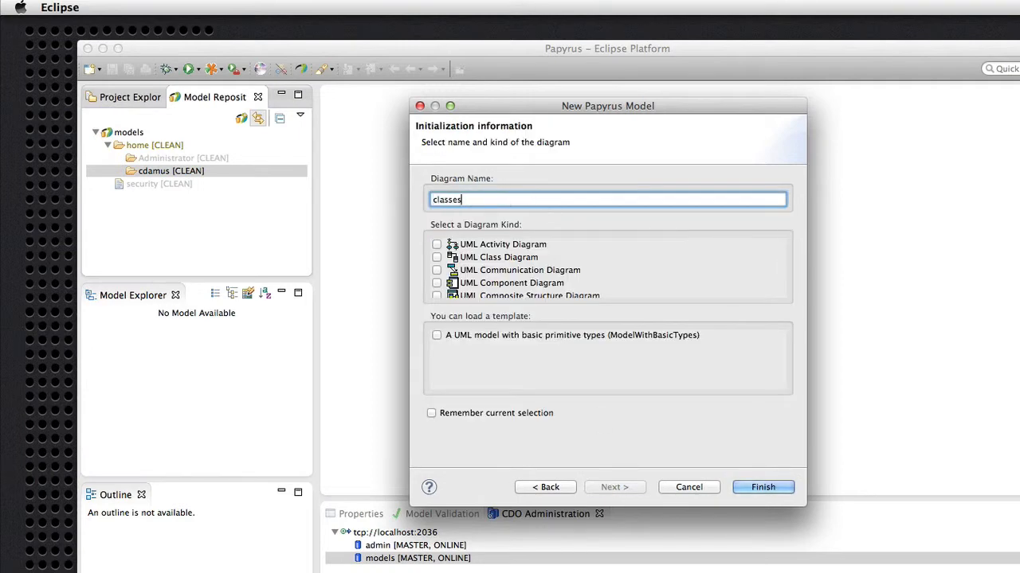
{"action": "left_click", "coordinate": [437, 257]}
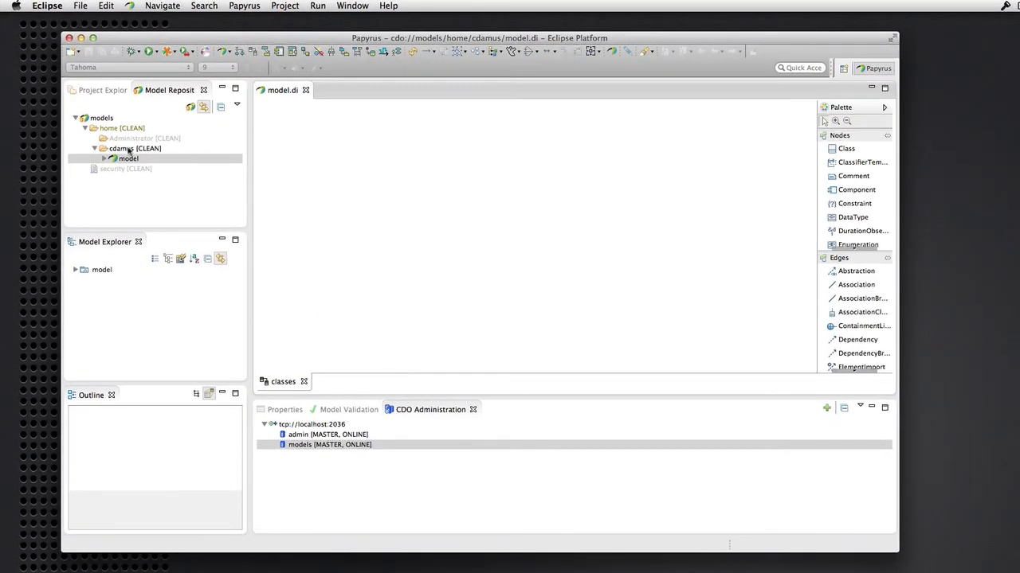
Add two classes named Foo and Bar side by side on the class diagram
{"action": "left_click", "coordinate": [846, 149]}
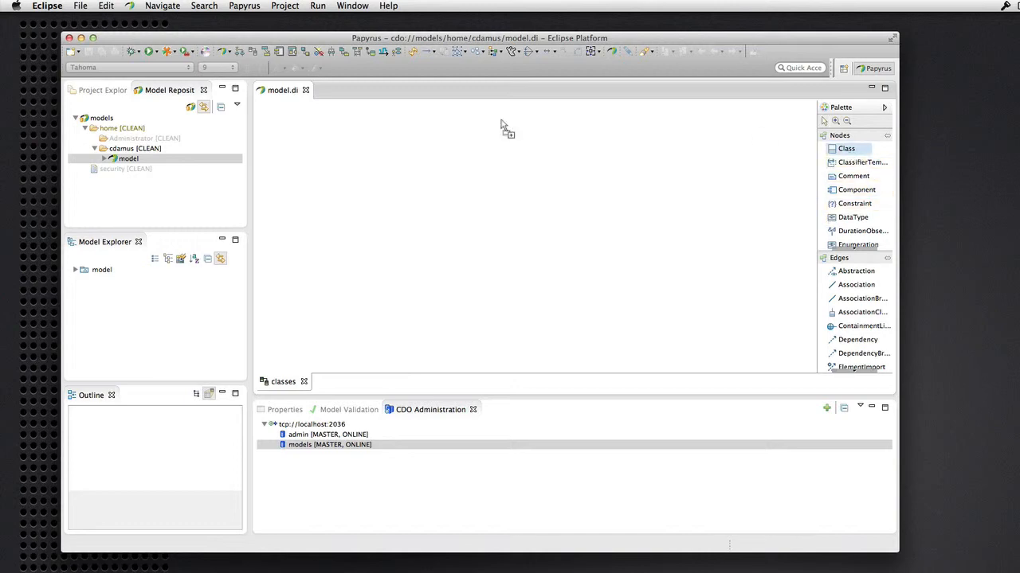
{"action": "left_click", "coordinate": [358, 159]}
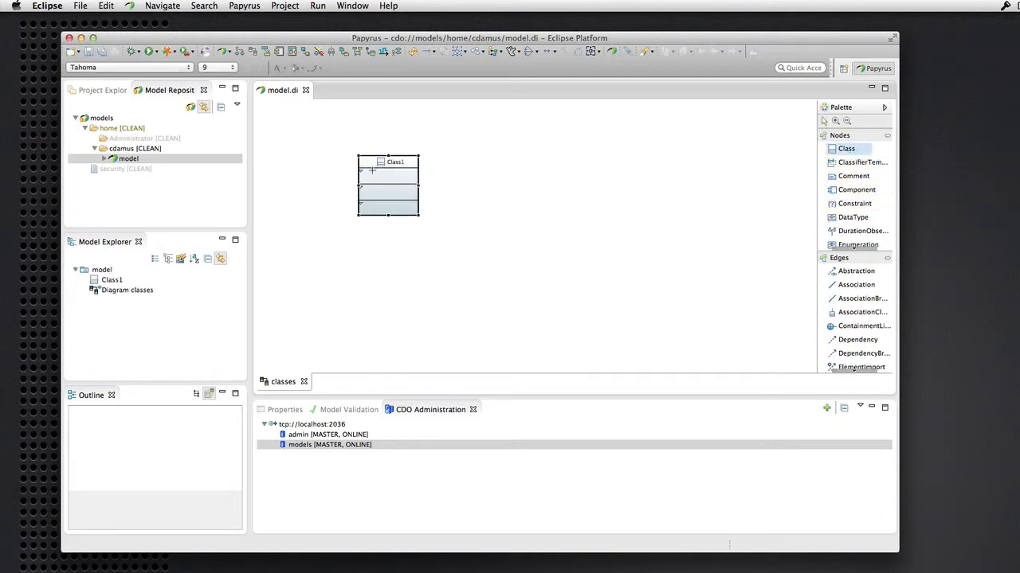
{"action": "type", "text": "Foo"}
{"action": "key", "text": "Return"}
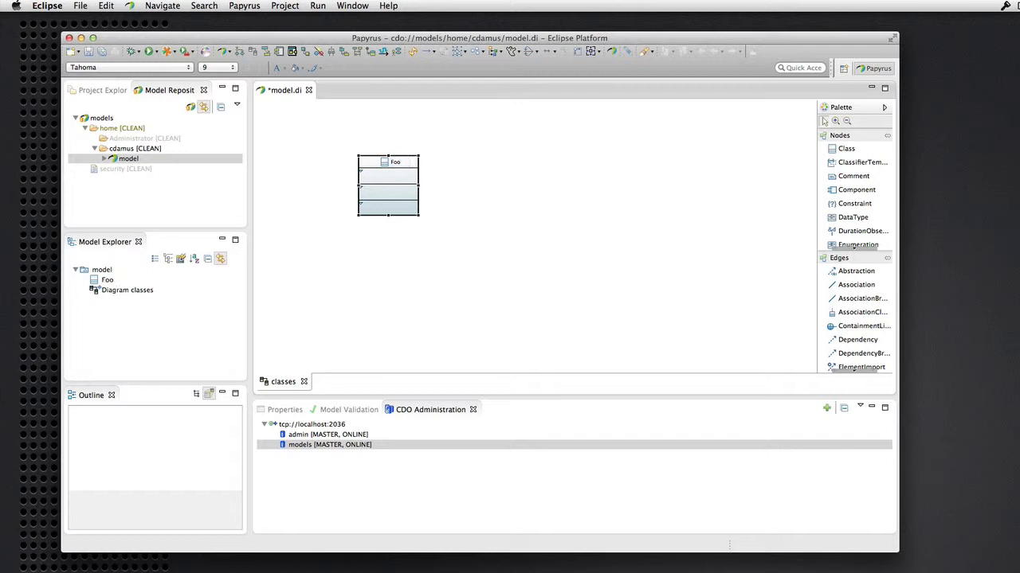
{"action": "left_click", "coordinate": [868, 152]}
{"action": "left_click", "coordinate": [595, 166]}
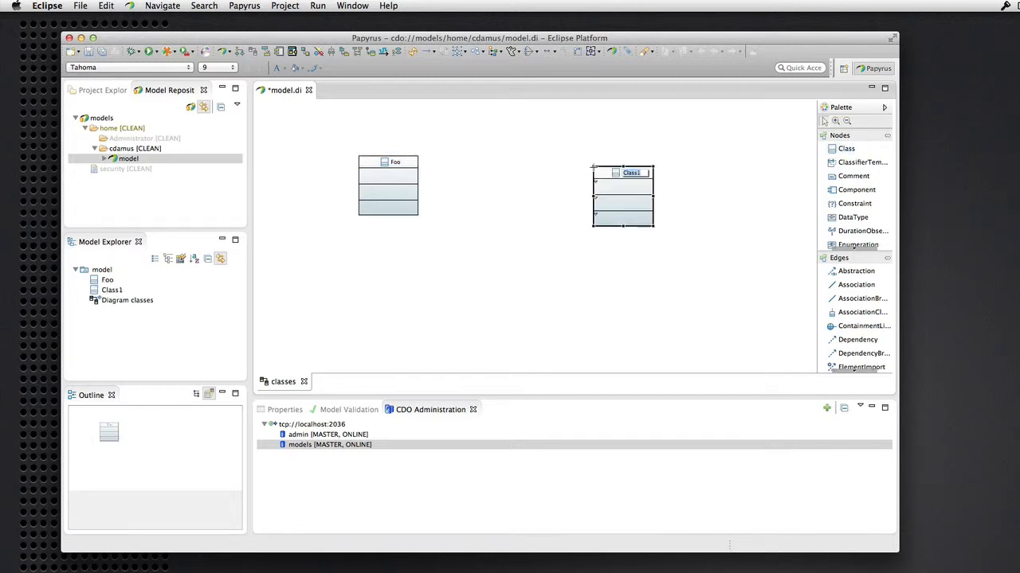
{"action": "type", "text": "Bar"}
{"action": "key", "text": "Return"}
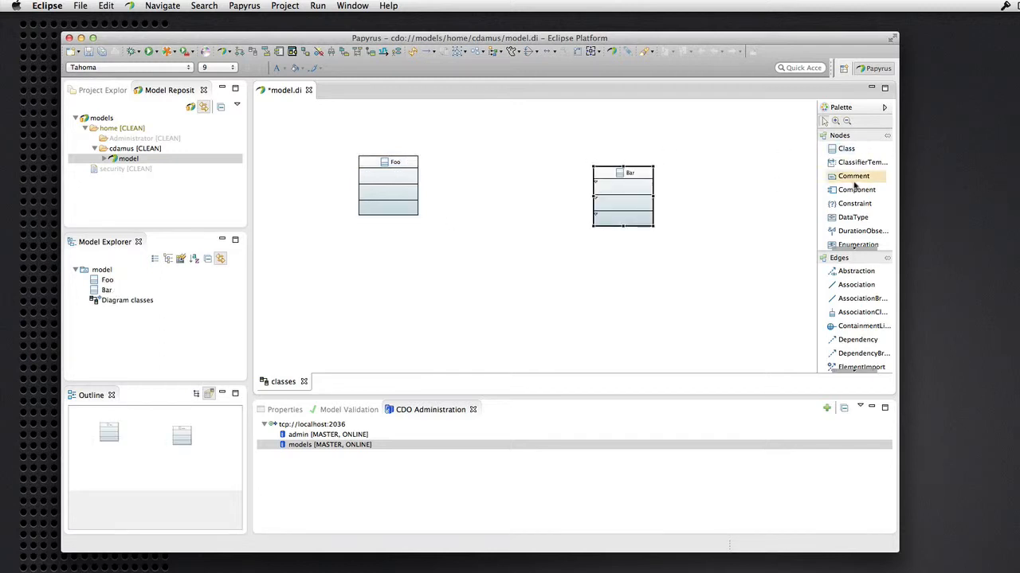
Draw an association from Foo to Bar, save the model, and close model.di
{"action": "left_click", "coordinate": [844, 284]}
{"action": "left_click", "coordinate": [402, 195]}
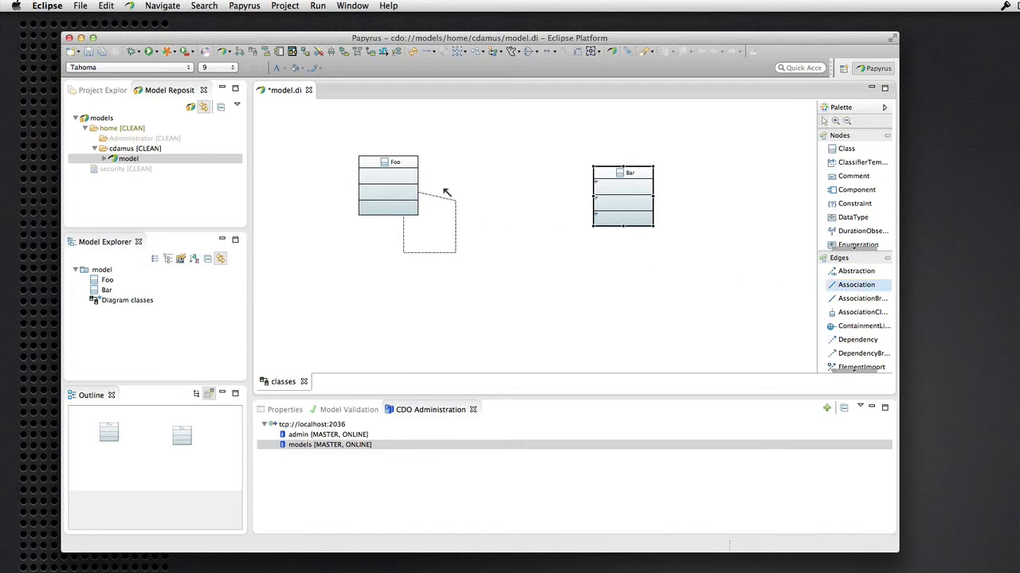
{"action": "left_click", "coordinate": [616, 202]}
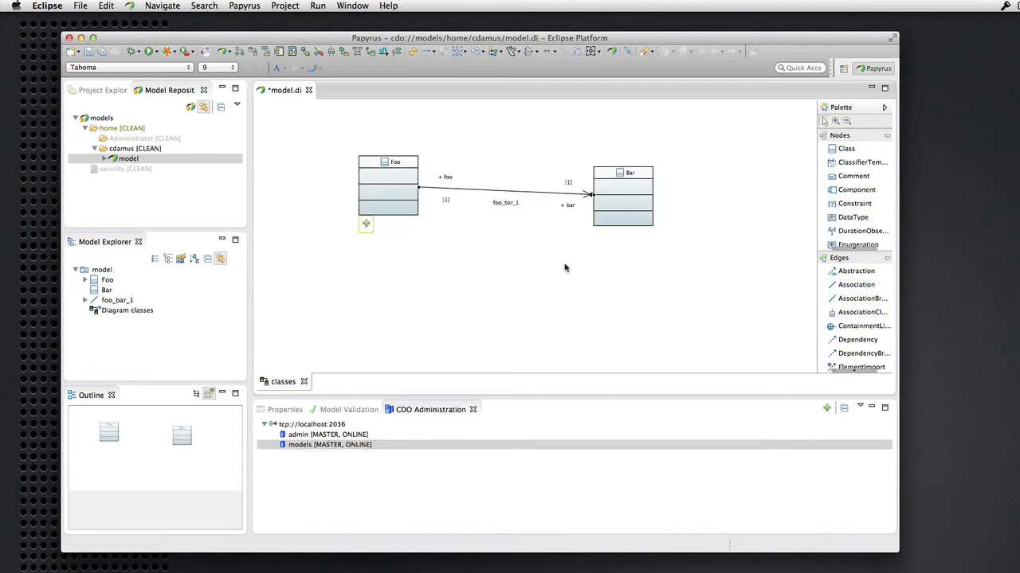
{"action": "key", "text": "super+s"}
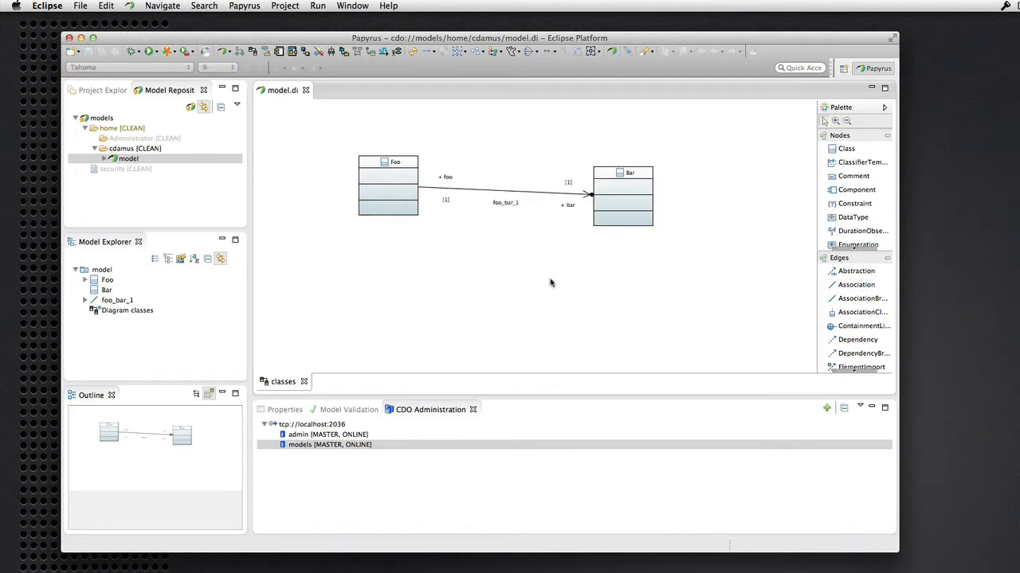
{"action": "left_click", "coordinate": [305, 91]}
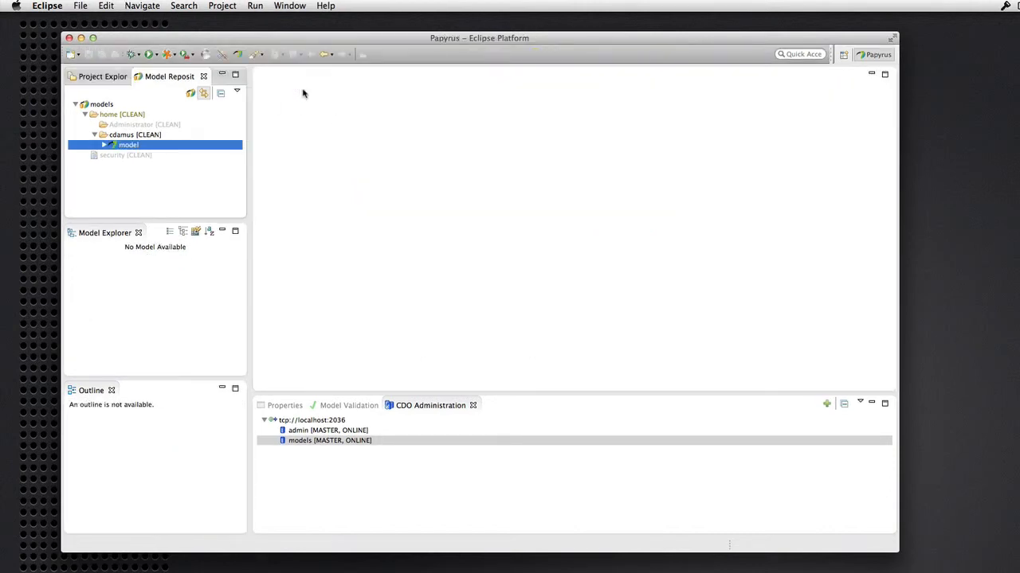
Add a folder named design_models under the user's home folder in Model Repositories
{"action": "right_click", "coordinate": [122, 126]}
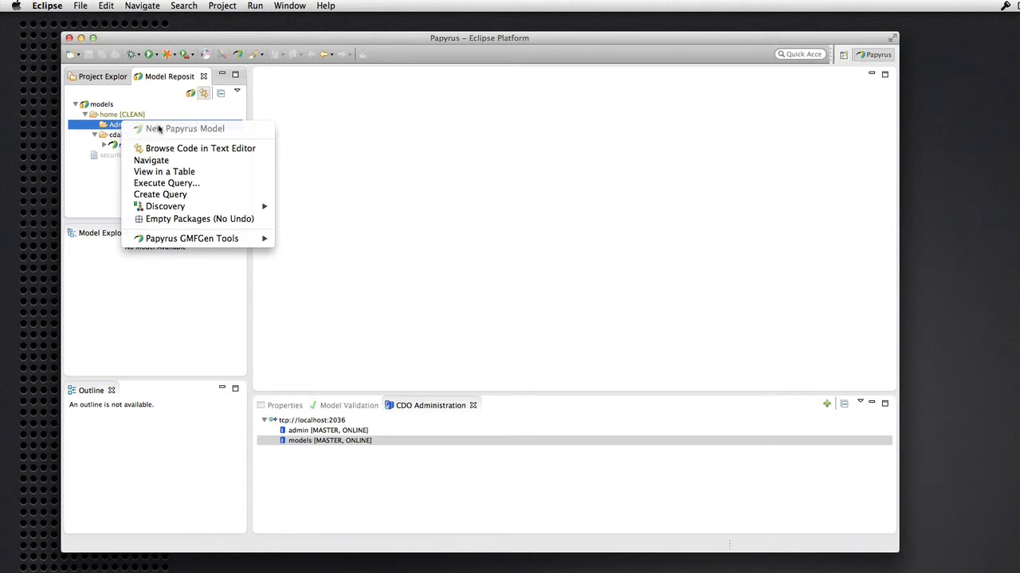
{"action": "left_click", "coordinate": [117, 116]}
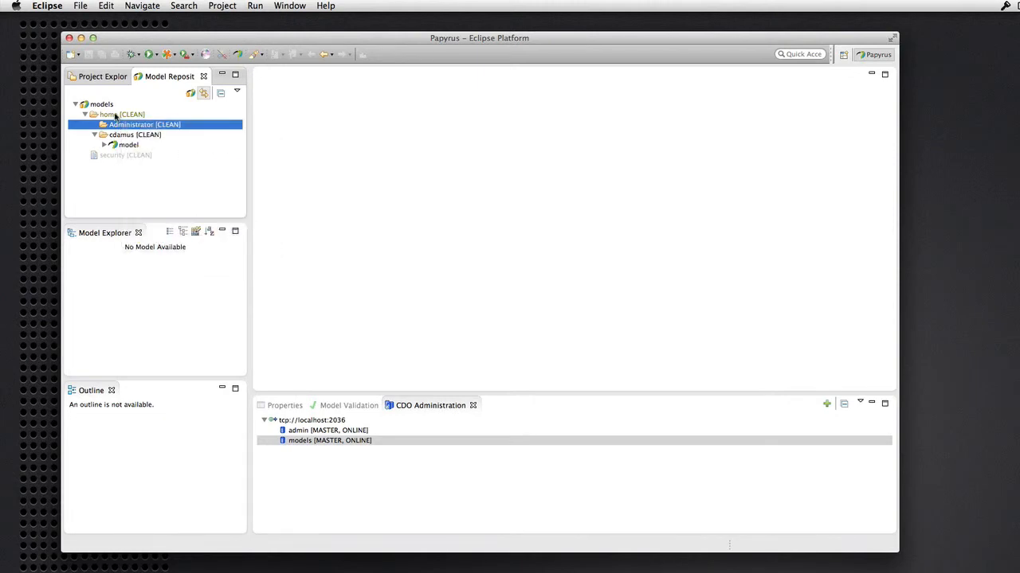
{"action": "right_click", "coordinate": [116, 117]}
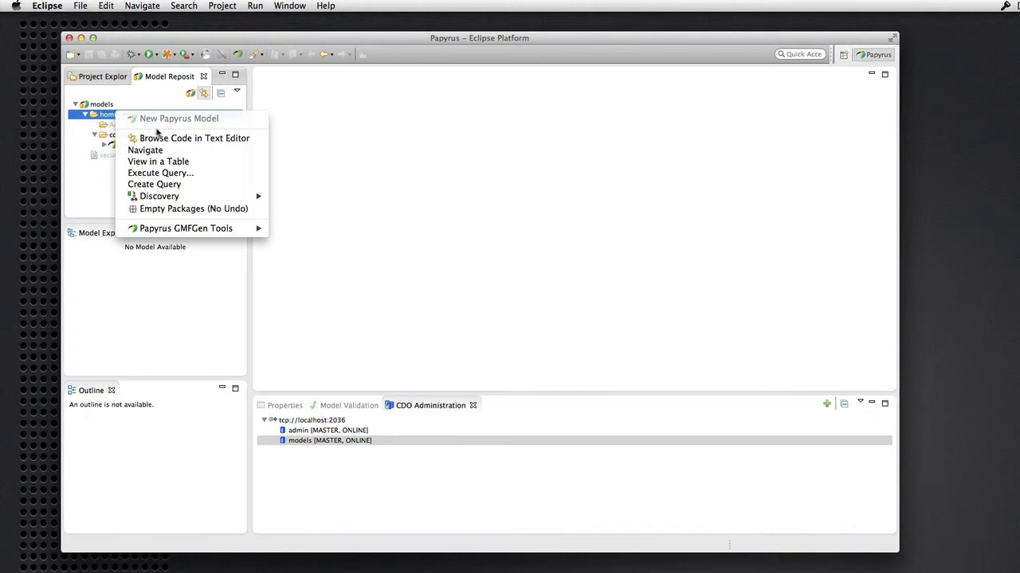
{"action": "left_click", "coordinate": [106, 137]}
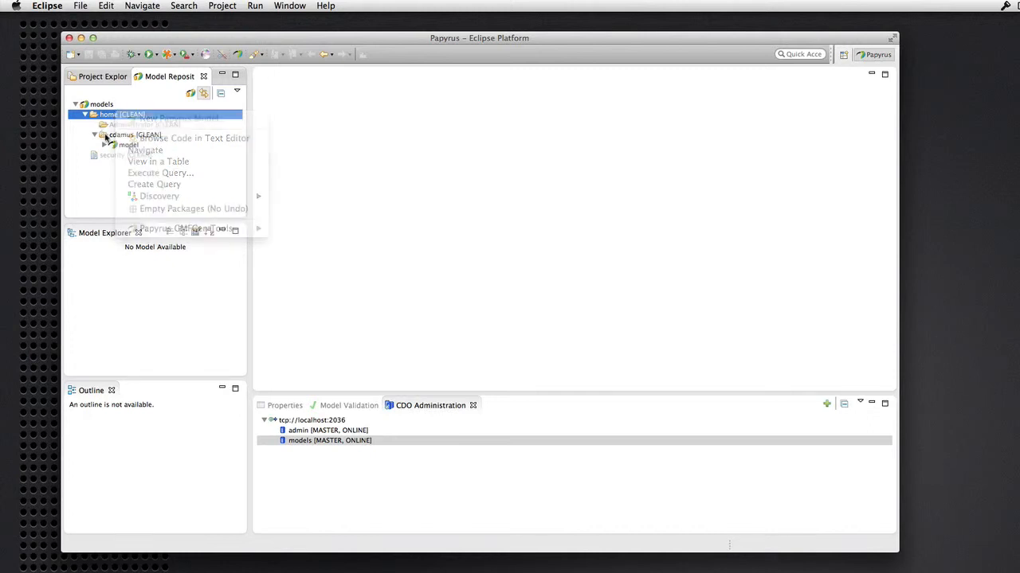
{"action": "right_click", "coordinate": [106, 137]}
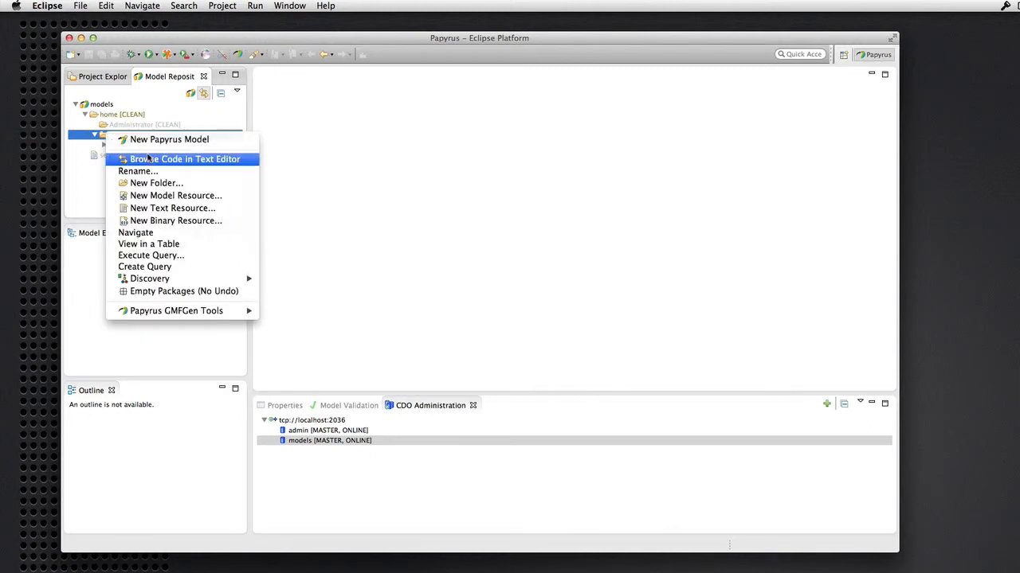
{"action": "left_click", "coordinate": [147, 184]}
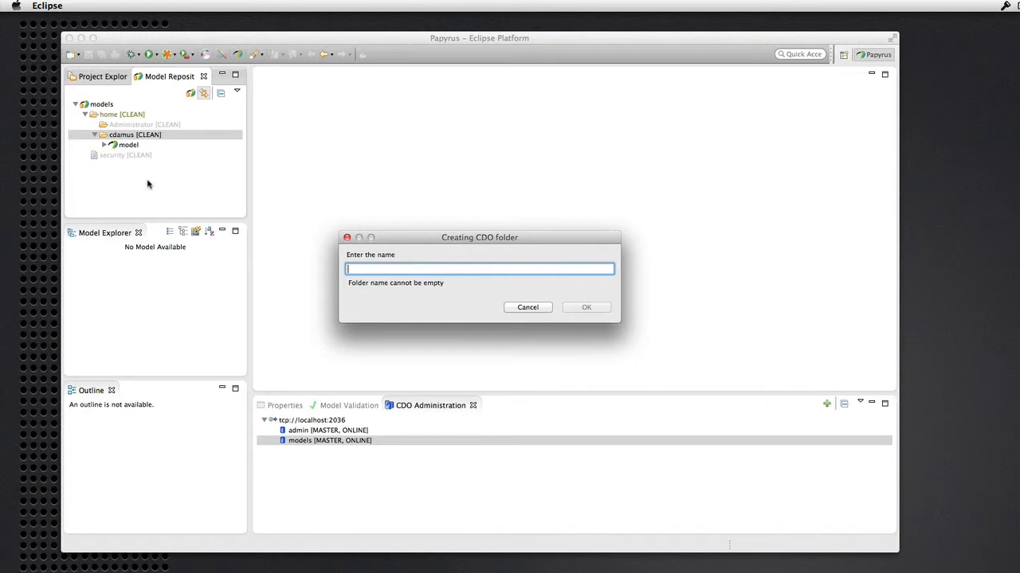
{"action": "type", "text": "design"}
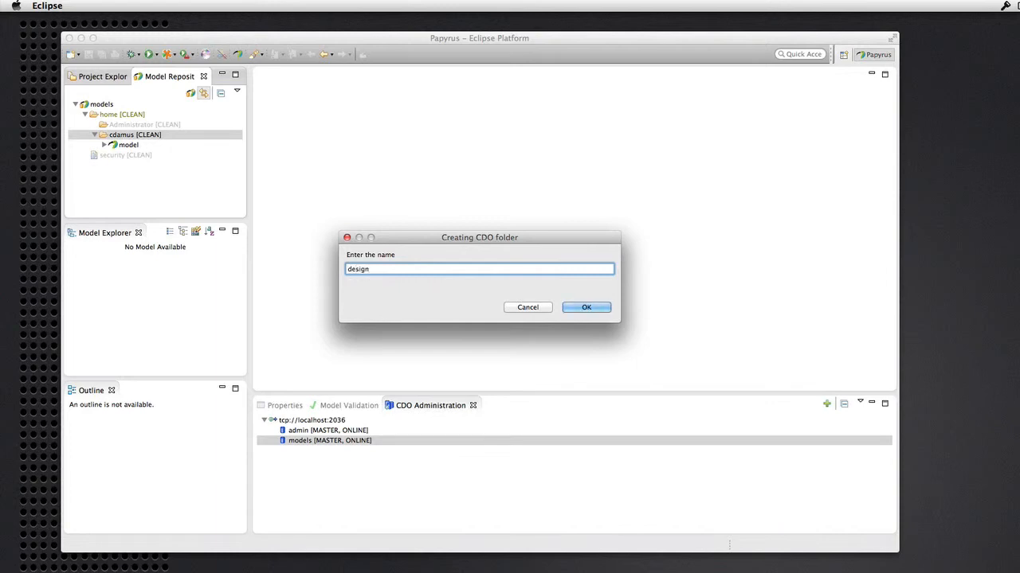
{"action": "type", "text": "_models"}
{"action": "key", "text": "Return"}
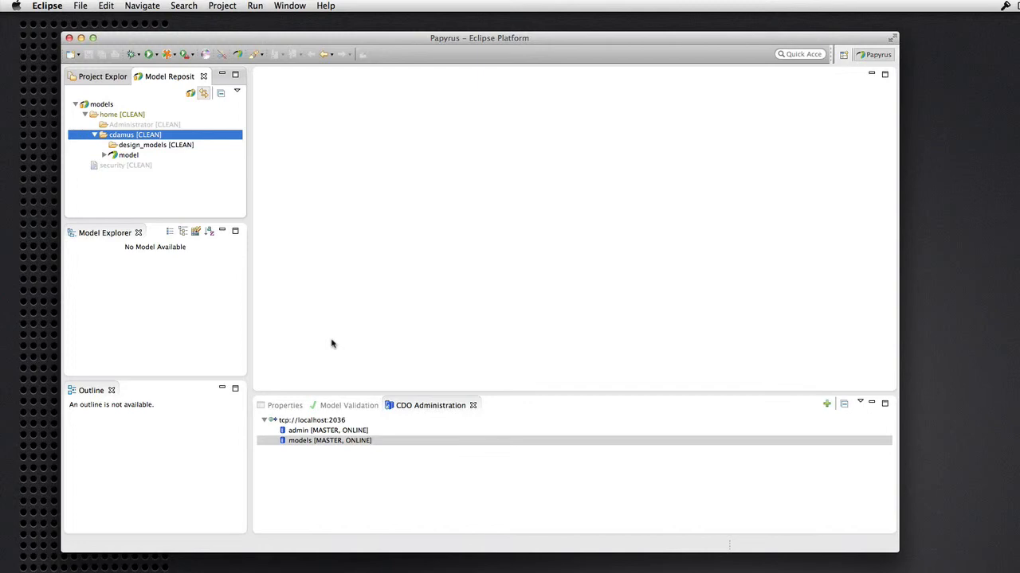
Delete the models repository in CDO Administration, confirm, and enter the administrator password
{"action": "left_click", "coordinate": [311, 443]}
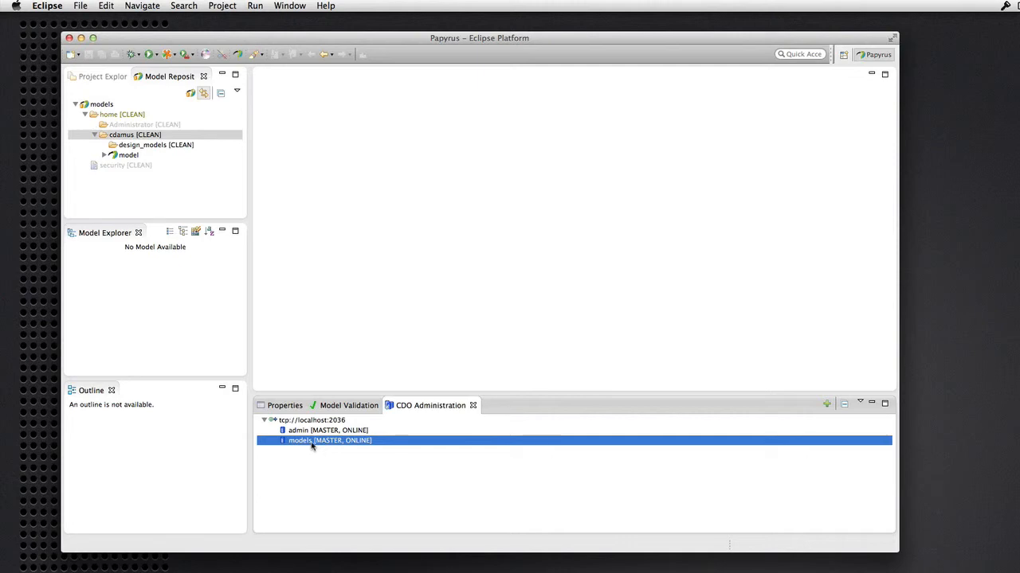
{"action": "right_click", "coordinate": [311, 446]}
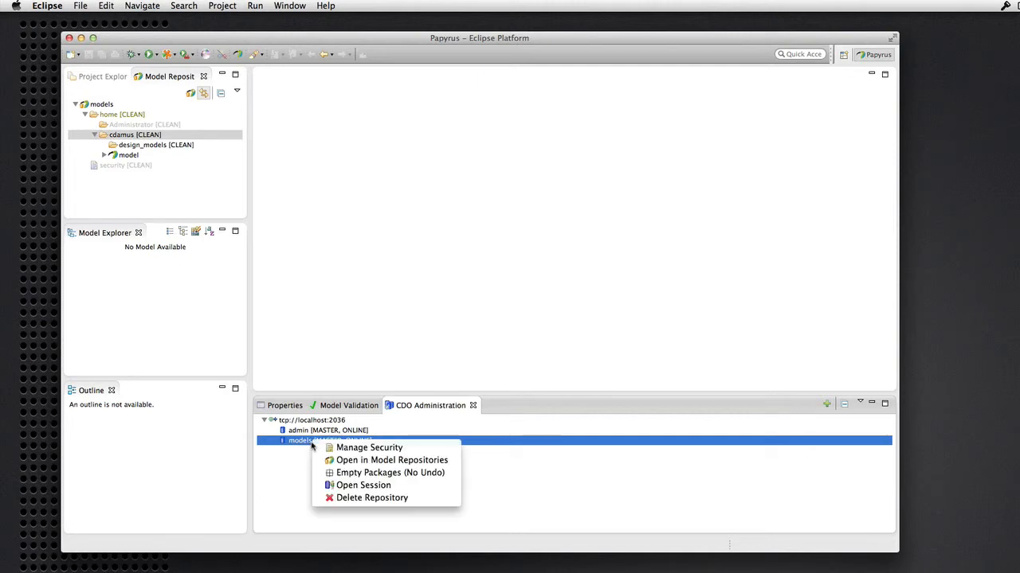
{"action": "left_click", "coordinate": [357, 499]}
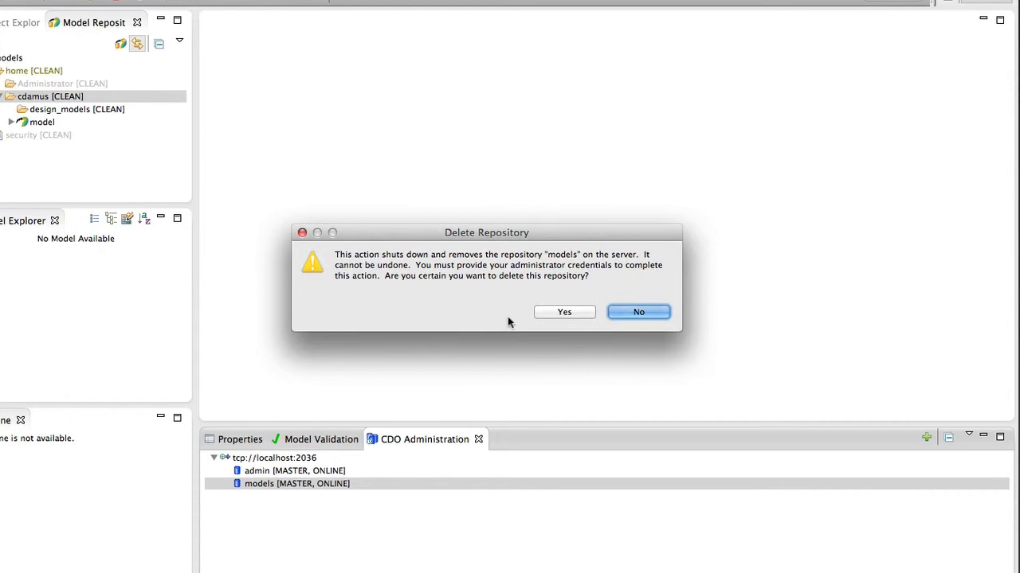
{"action": "left_click", "coordinate": [564, 312]}
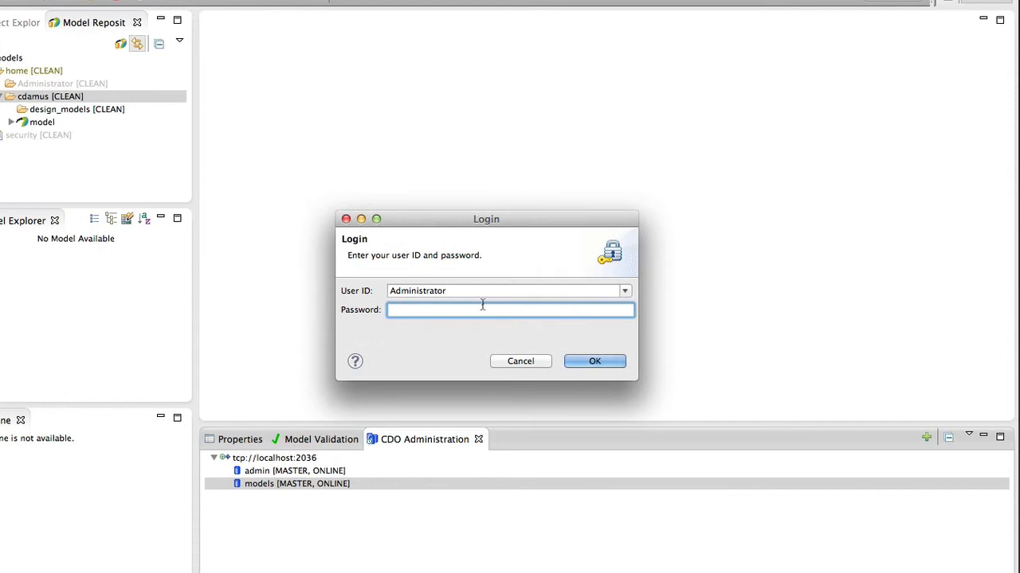
{"action": "type", "text": "0000"}
Submit the login, proceed despite connected users, and drop models from Model Repositories
{"action": "left_click", "coordinate": [599, 362]}
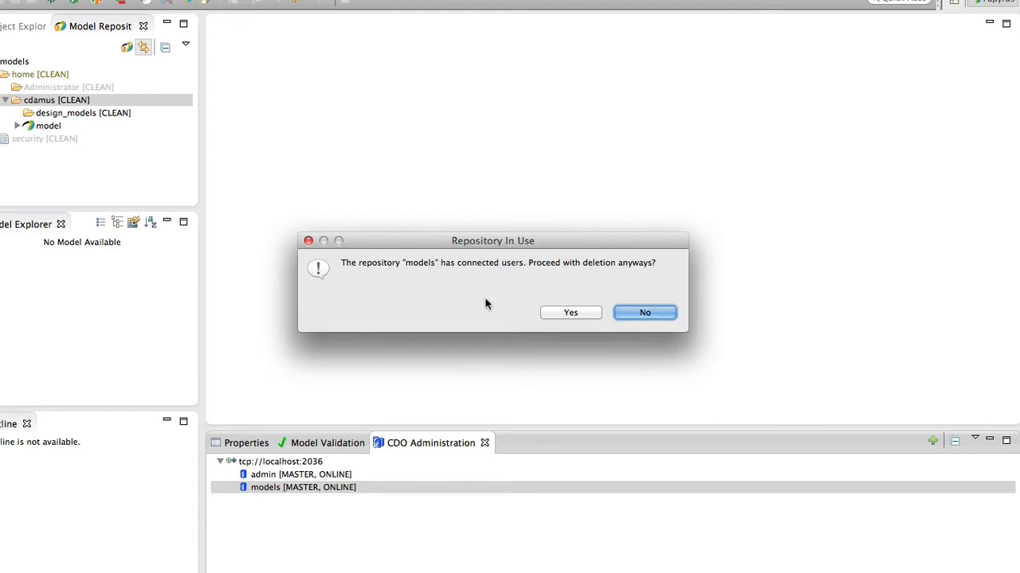
{"action": "left_click", "coordinate": [570, 313]}
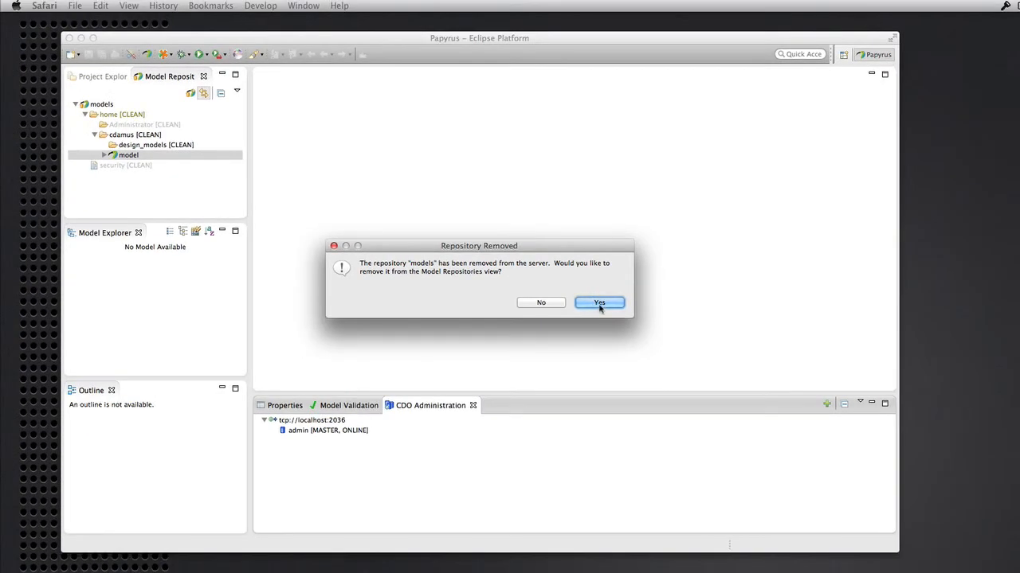
{"action": "left_click", "coordinate": [599, 303]}
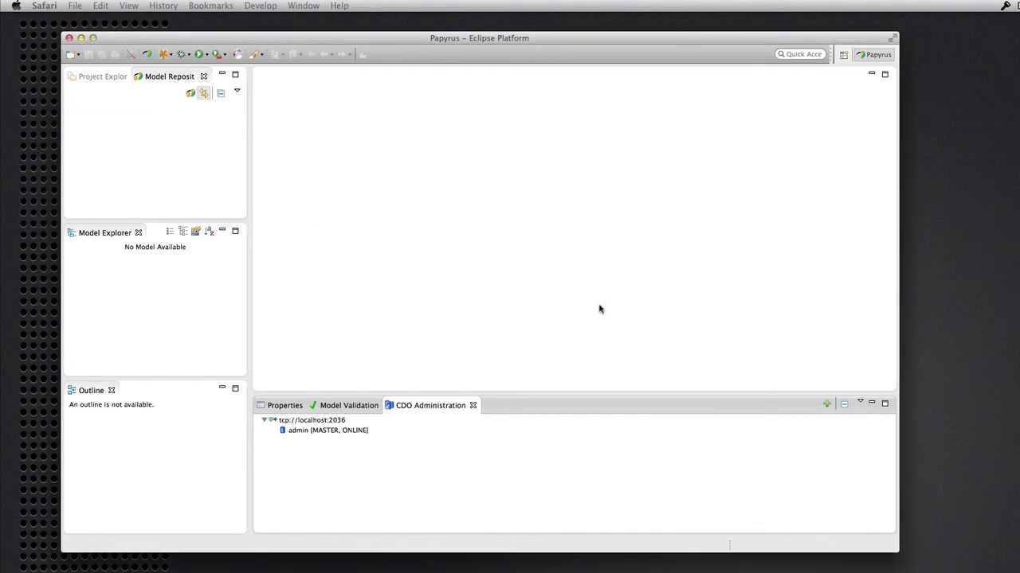